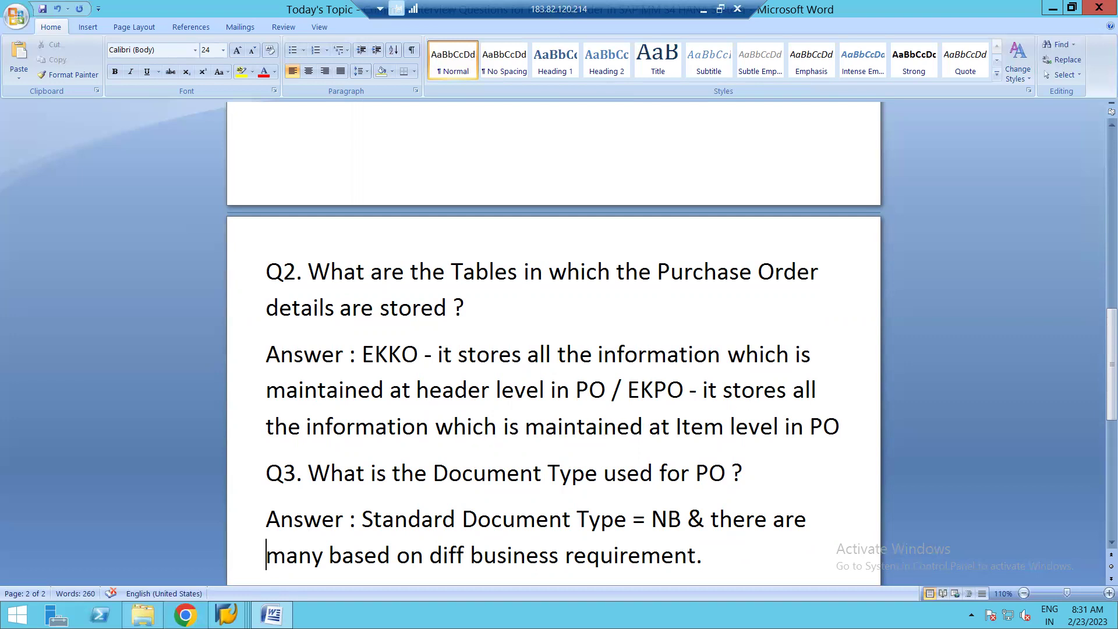
Step: Switch to the standard purchase order in SAP and collapse its header, item overview and item detail sections
mouse_move(226, 614)
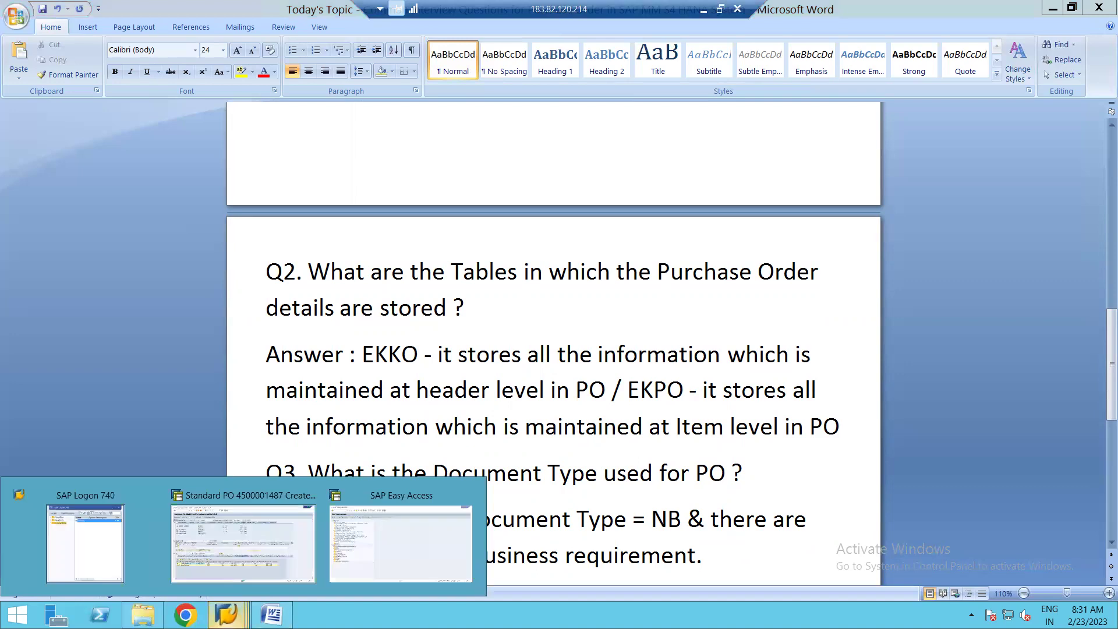
left_click(274, 547)
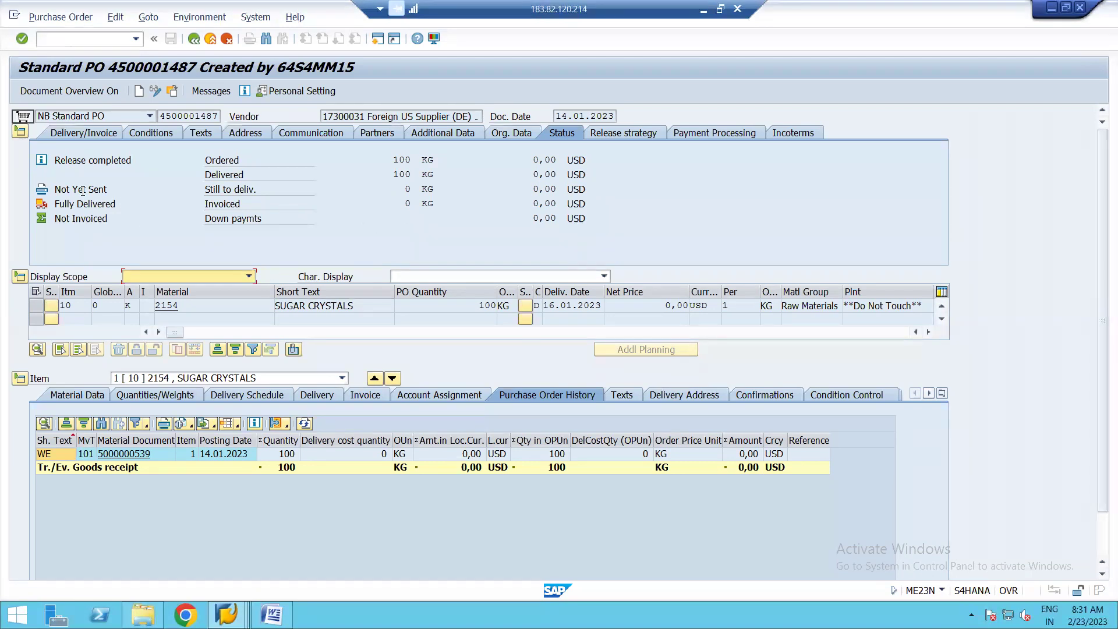
left_click(20, 133)
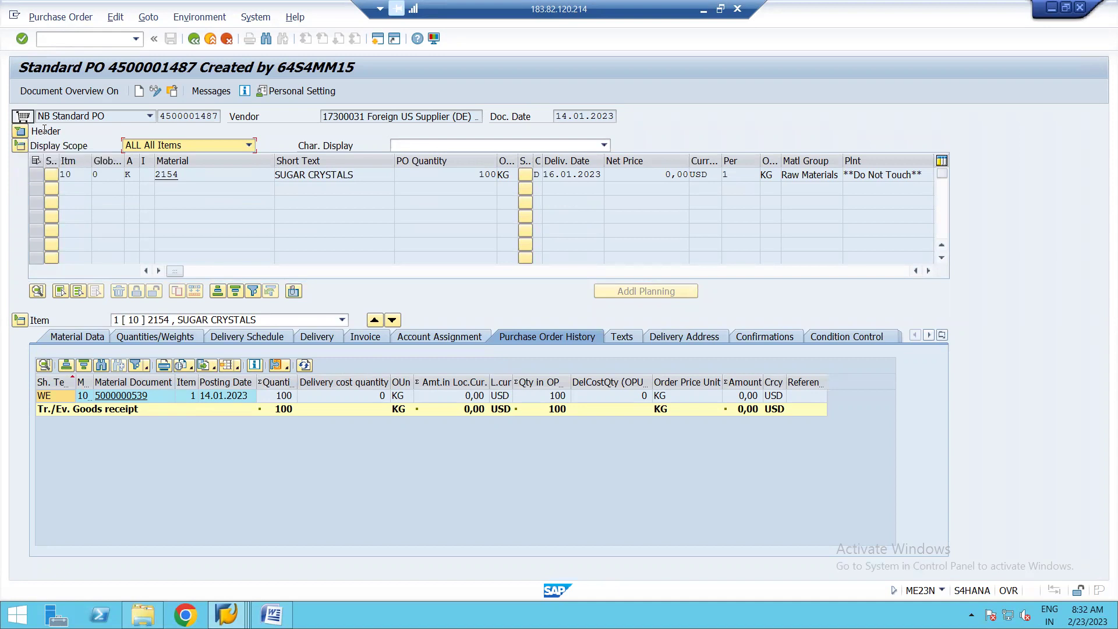
left_click(18, 148)
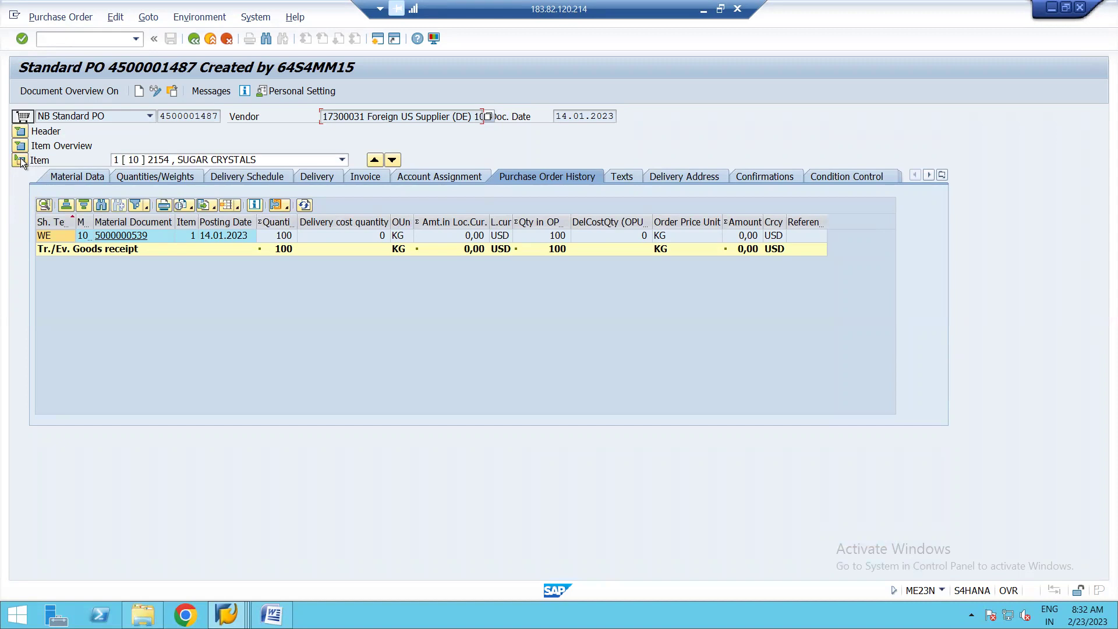
left_click(20, 159)
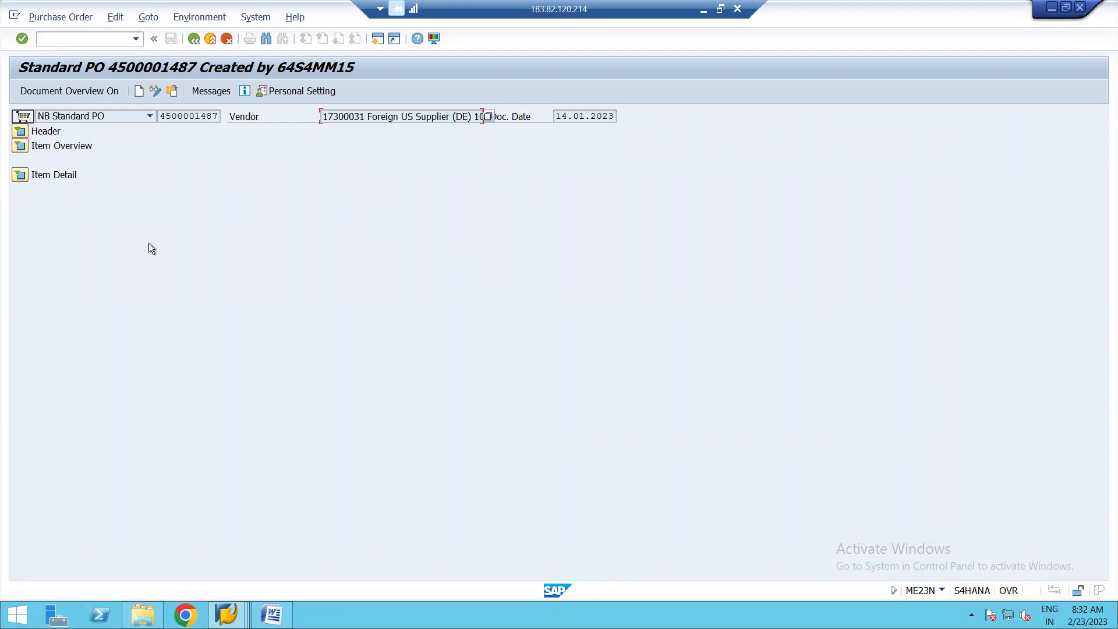
Step: Expand the purchase order's header to view its organizational data and status, and reopen the item overview and item detail
left_click(20, 131)
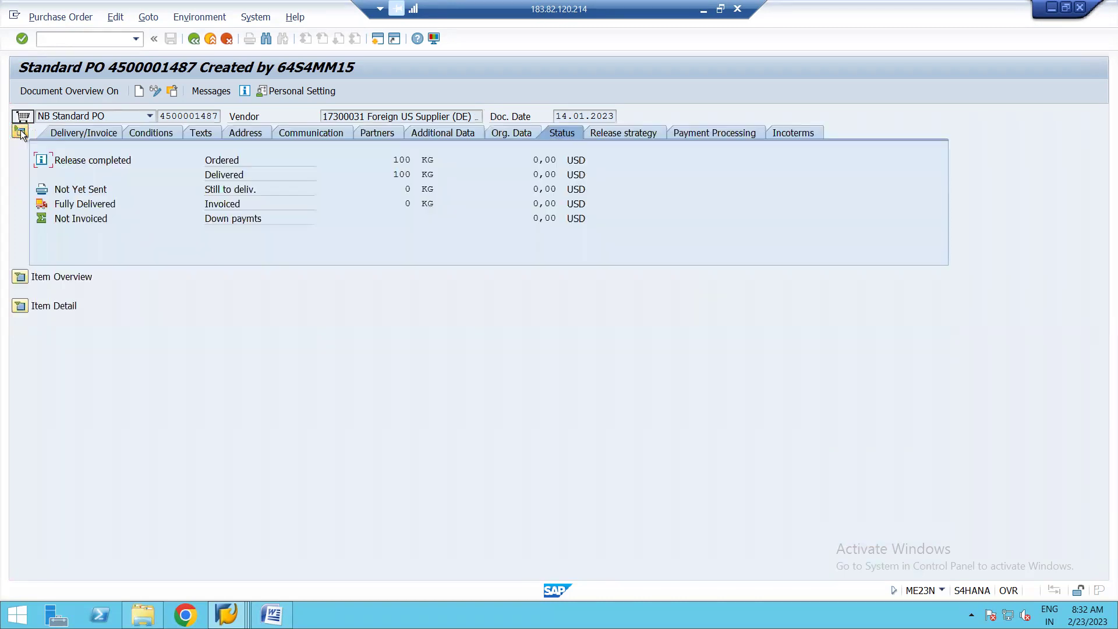
left_click(512, 134)
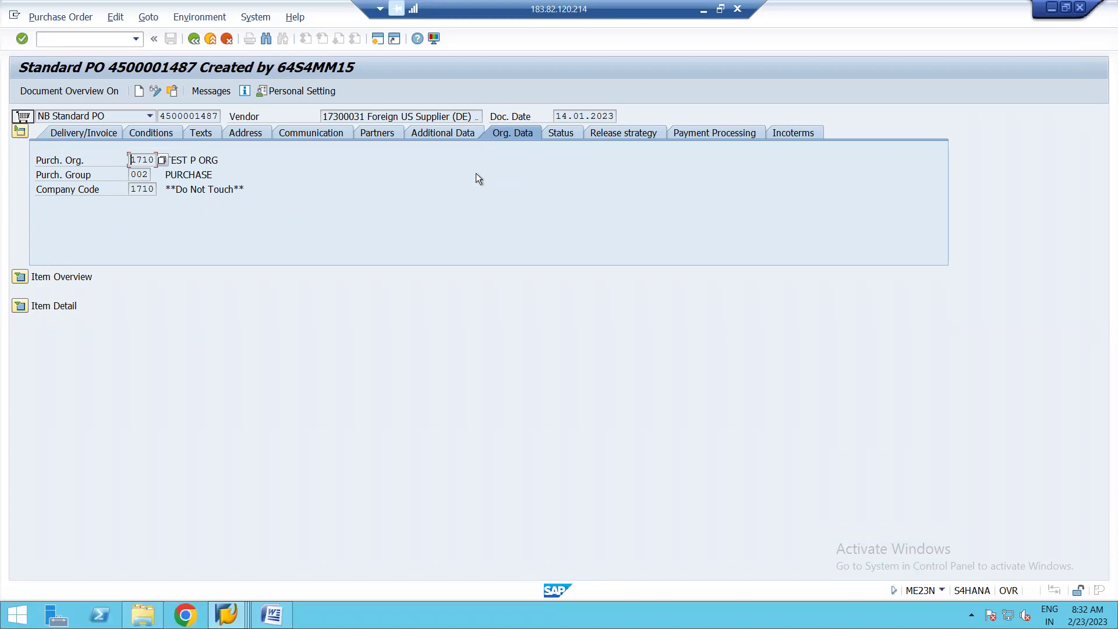
left_click(561, 134)
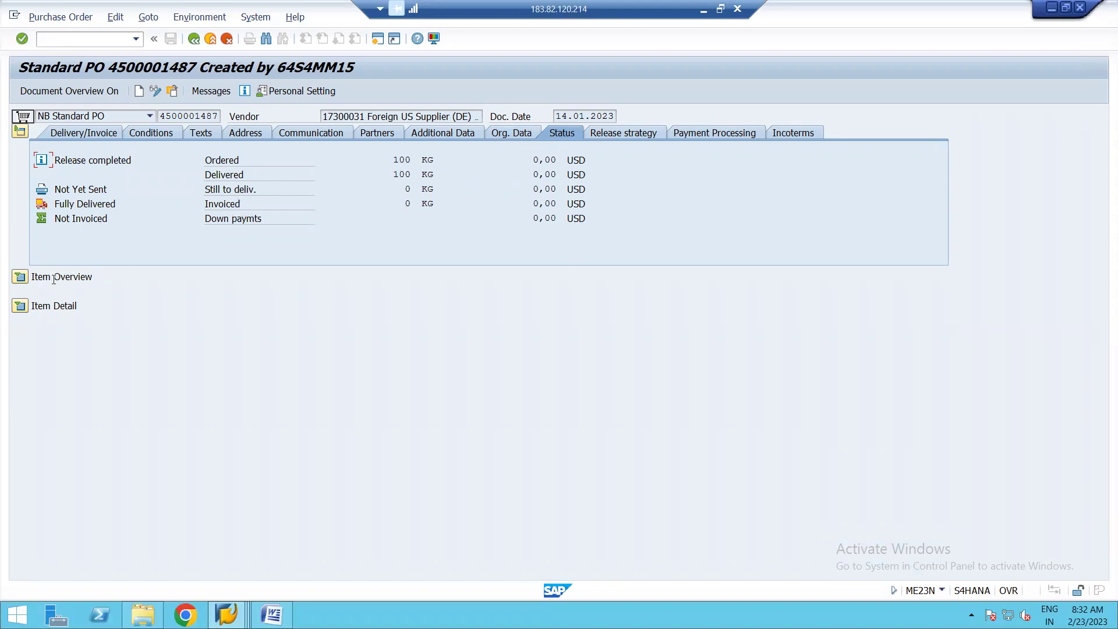
left_click(20, 277)
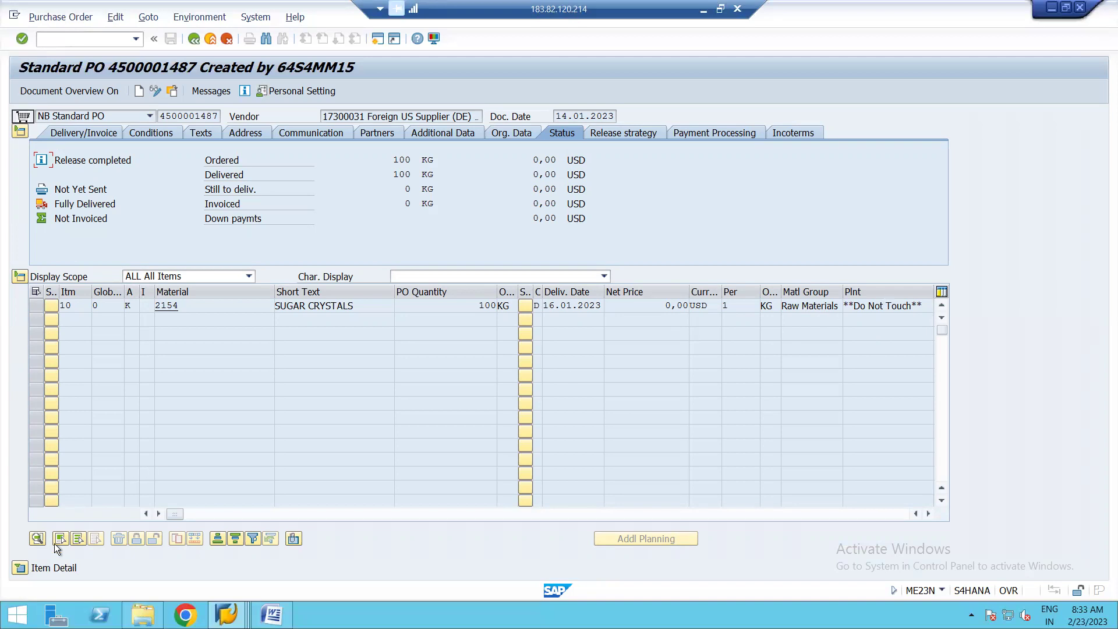
left_click(21, 568)
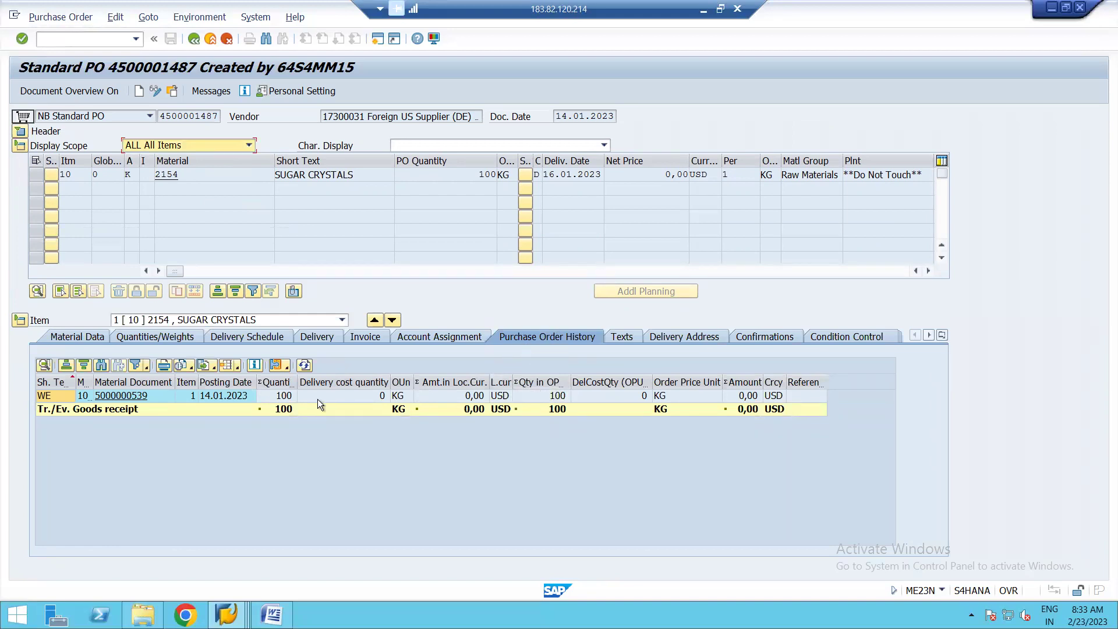
Step: Return to the Word document and read on through Q3 and Q4 about the PO document type
left_click(274, 610)
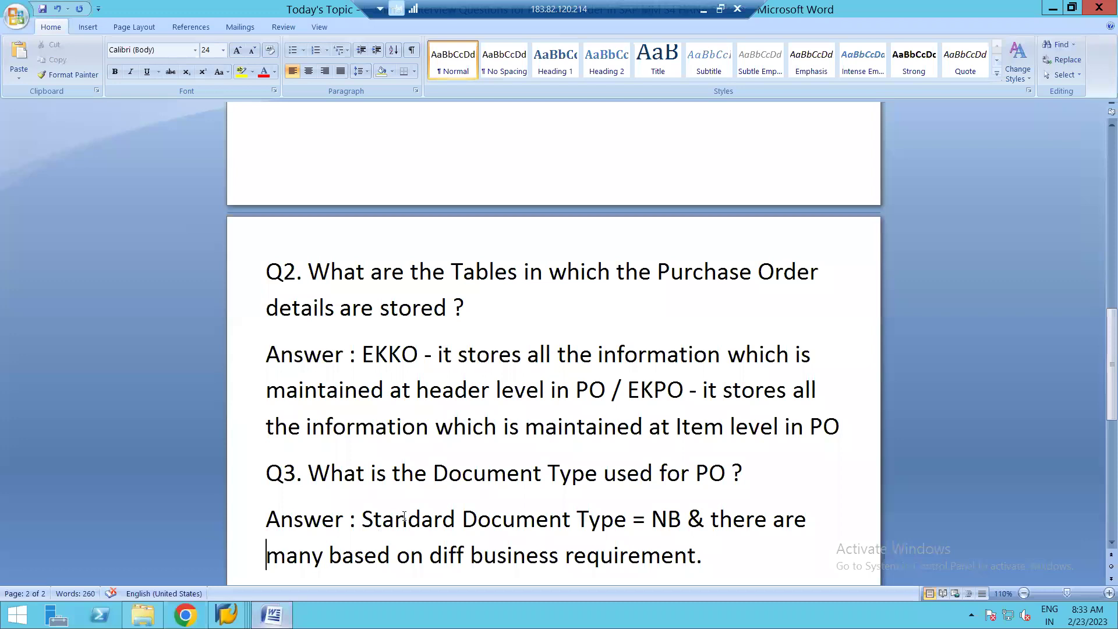
left_click(411, 492)
key("Down")
key("Down")
key("Down")
key("Down")
key("Down")
key("Down")
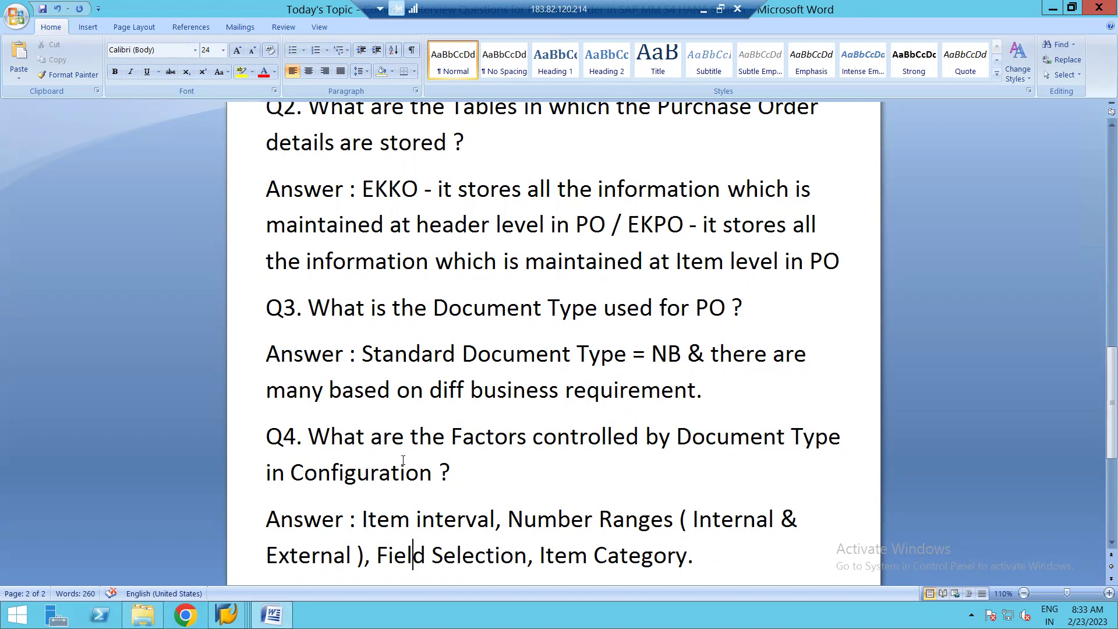
Step: Switch to the purchase order in SAP, view the list of available PO document types and dismiss it
mouse_move(226, 614)
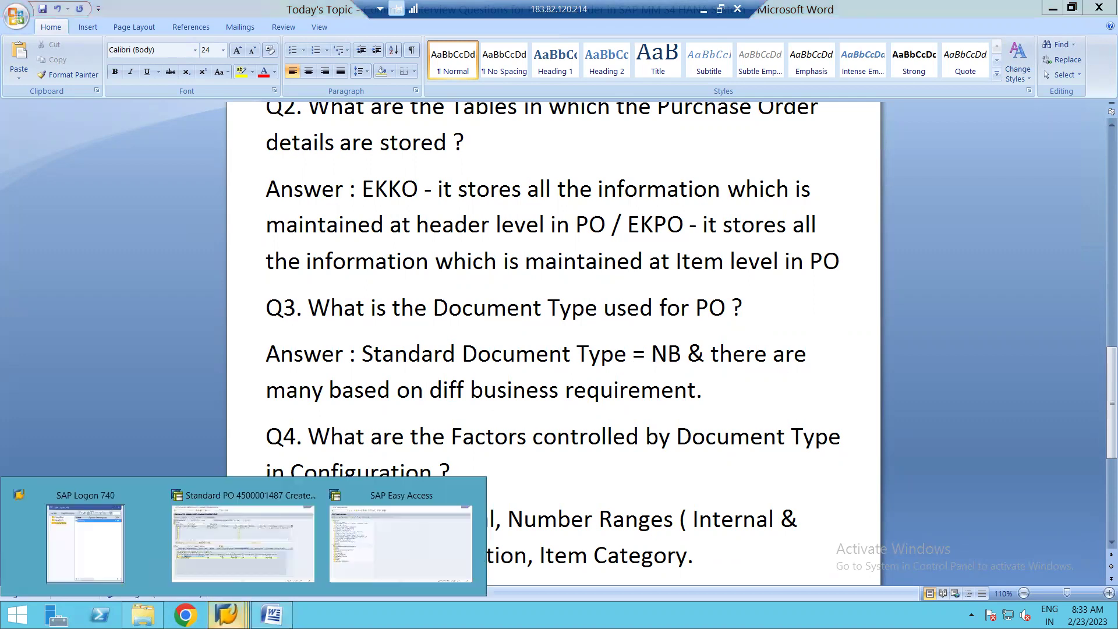
left_click(261, 549)
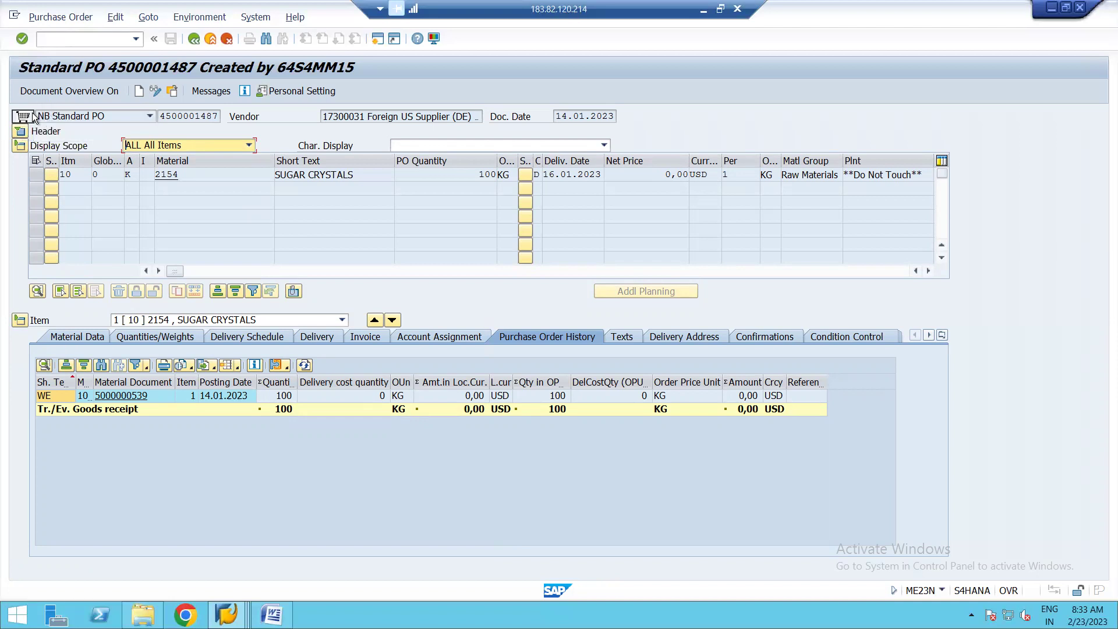
left_click(150, 117)
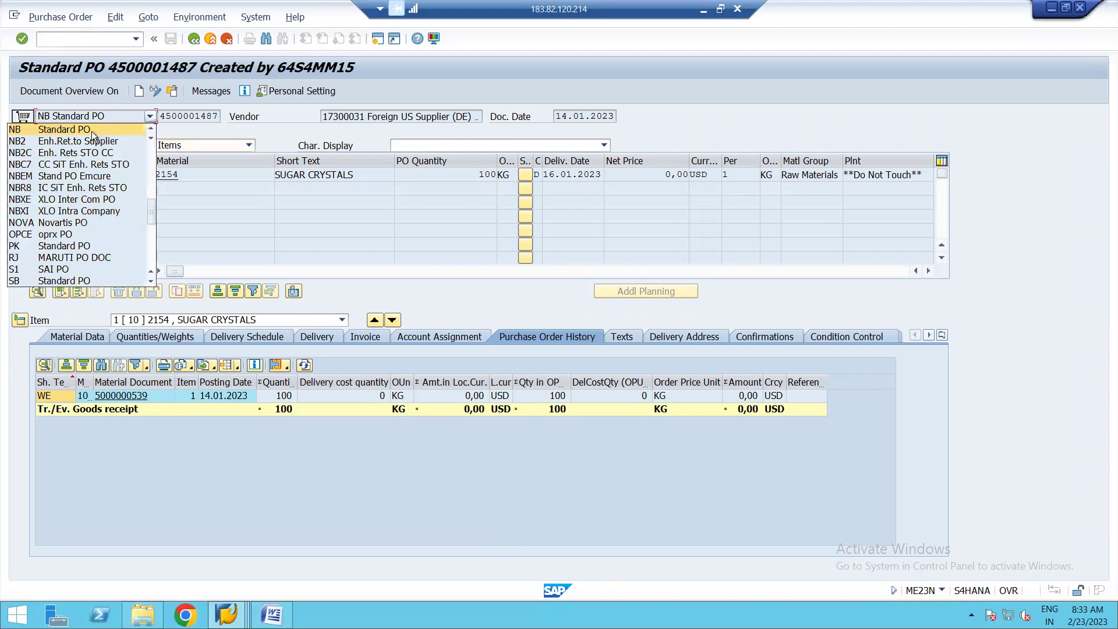
left_click(170, 435)
Step: Return to the Word document and review the Q4 and Q5 text, going back up to Q2
left_click(226, 614)
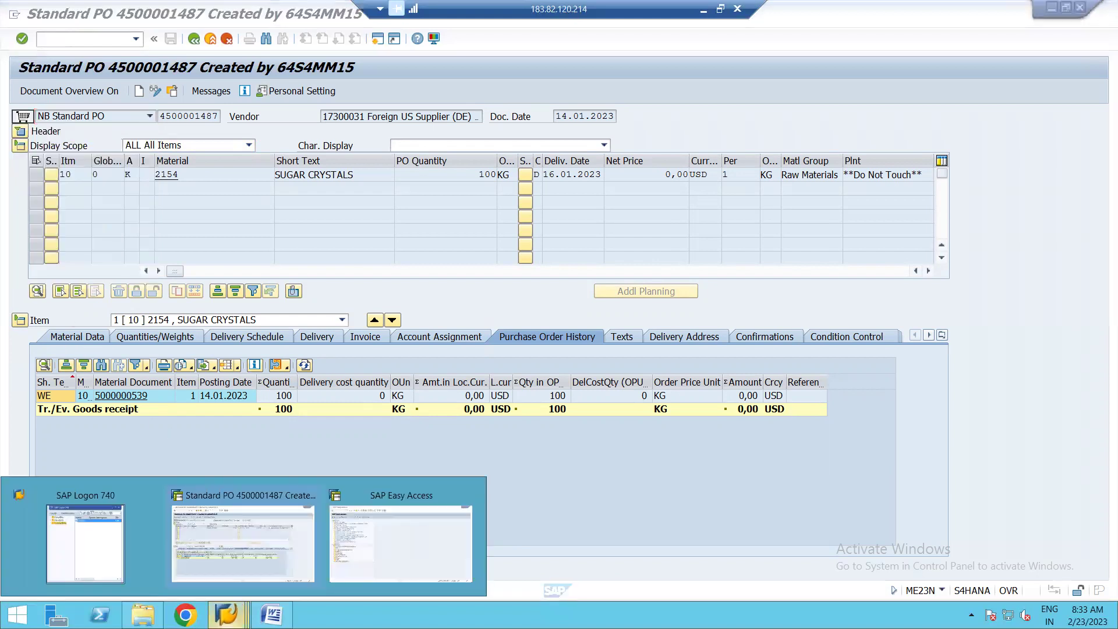
left_click(271, 614)
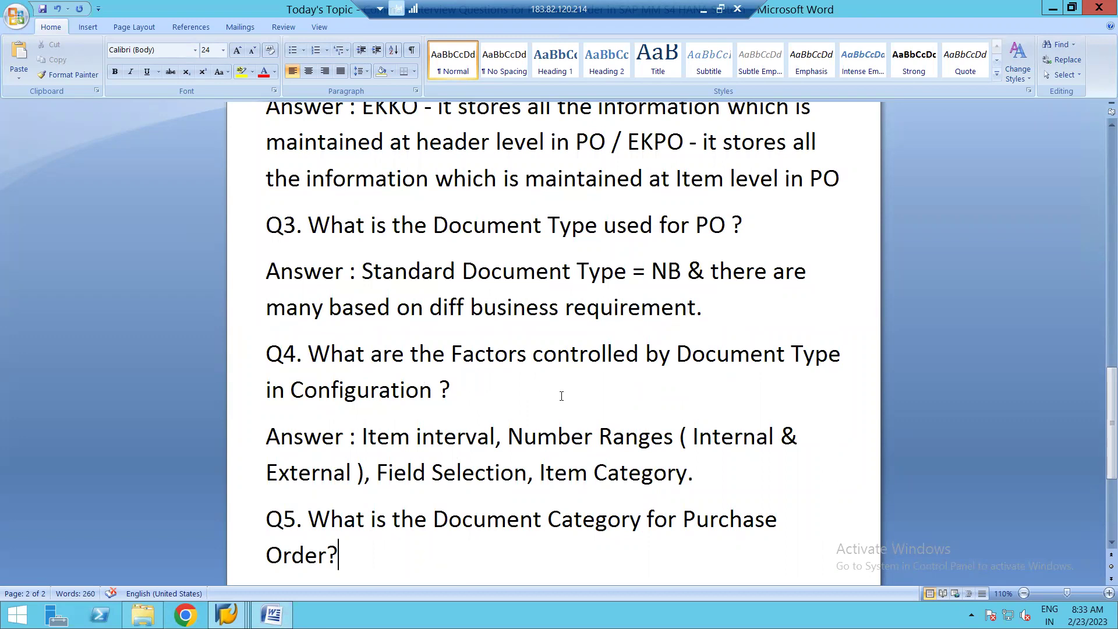
left_click(1110, 126)
left_click(1110, 126)
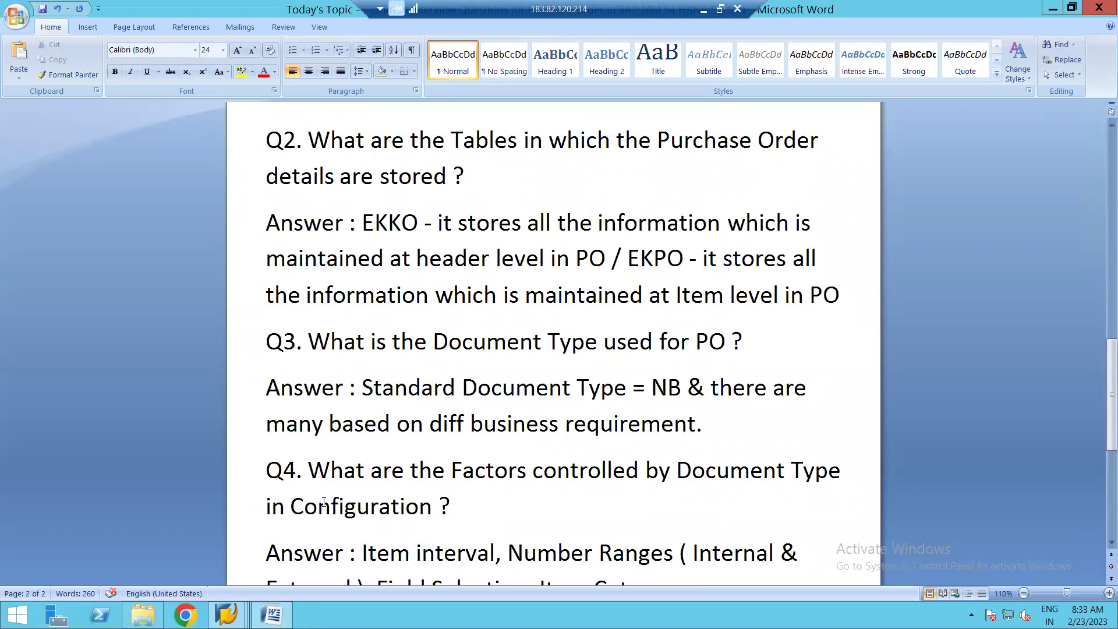
Step: Switch to the purchase order in SAP and copy its purchase order number
mouse_move(226, 615)
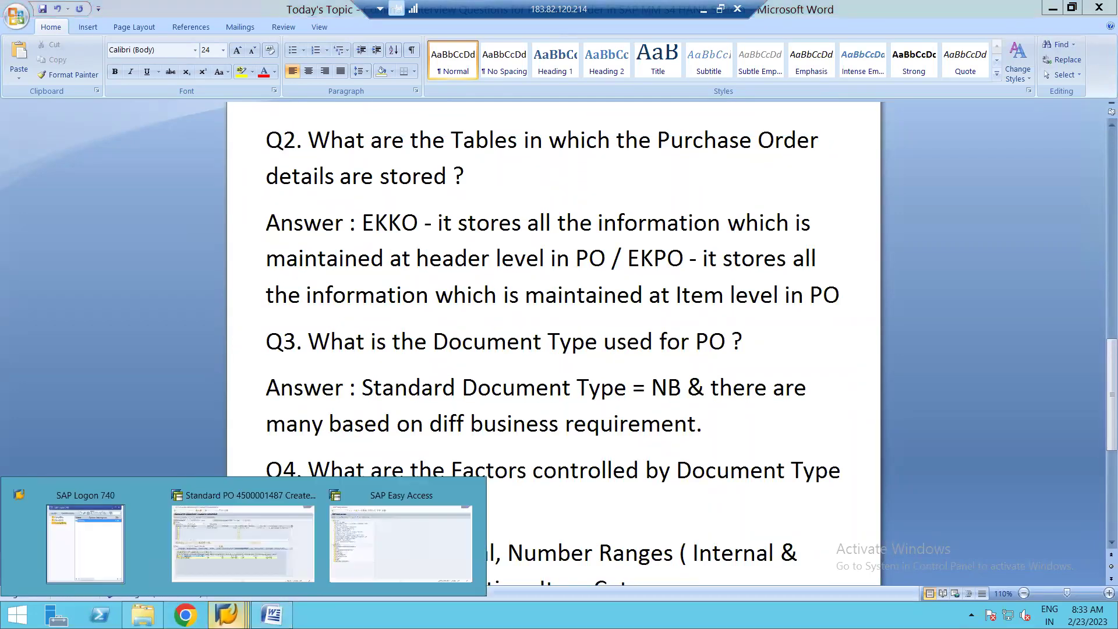
left_click(263, 547)
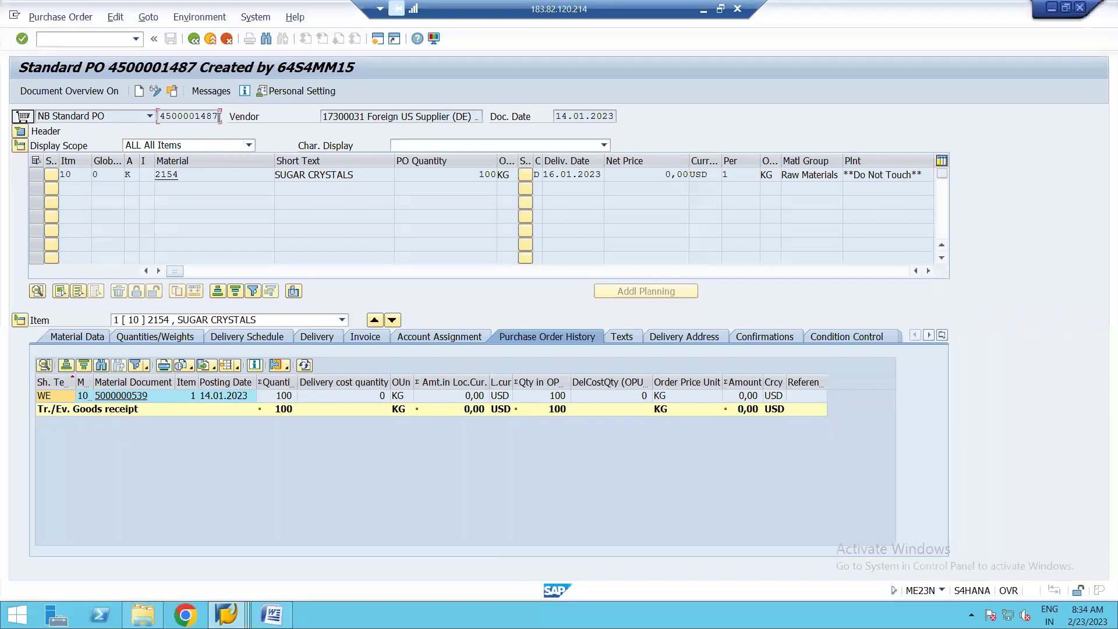
key("shift+Left")
key("shift+Left")
key("shift+Left")
key("shift+Left")
key("shift+Left")
key("shift+Left")
key("shift+Left")
key("shift+Left")
key("shift+Left")
key("shift+Left")
key("ctrl+c")
Step: In the SAP Easy Access session, run transaction SE16 for table EKKO and paste the copied purchase order number as purchasing document
left_click(233, 612)
left_click(386, 530)
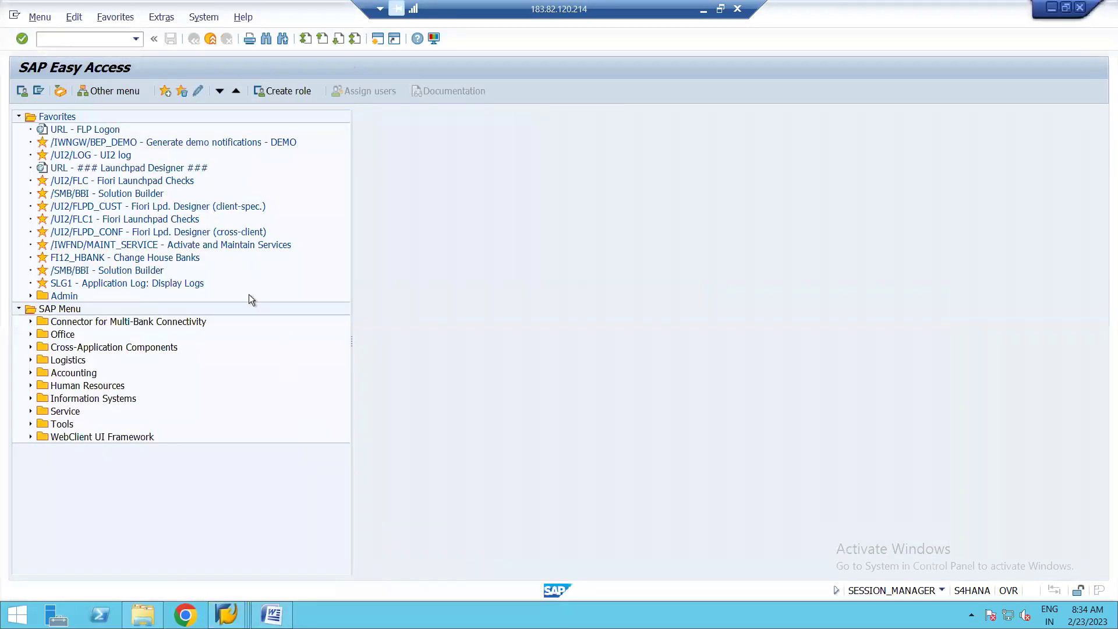
left_click(81, 39)
type("se16")
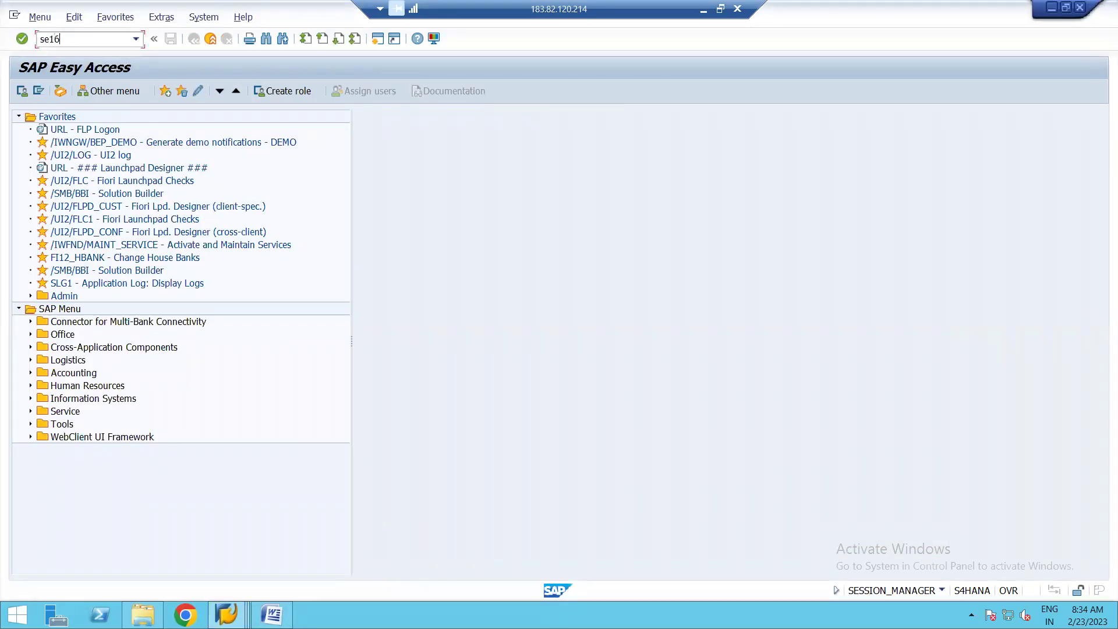
key("Return")
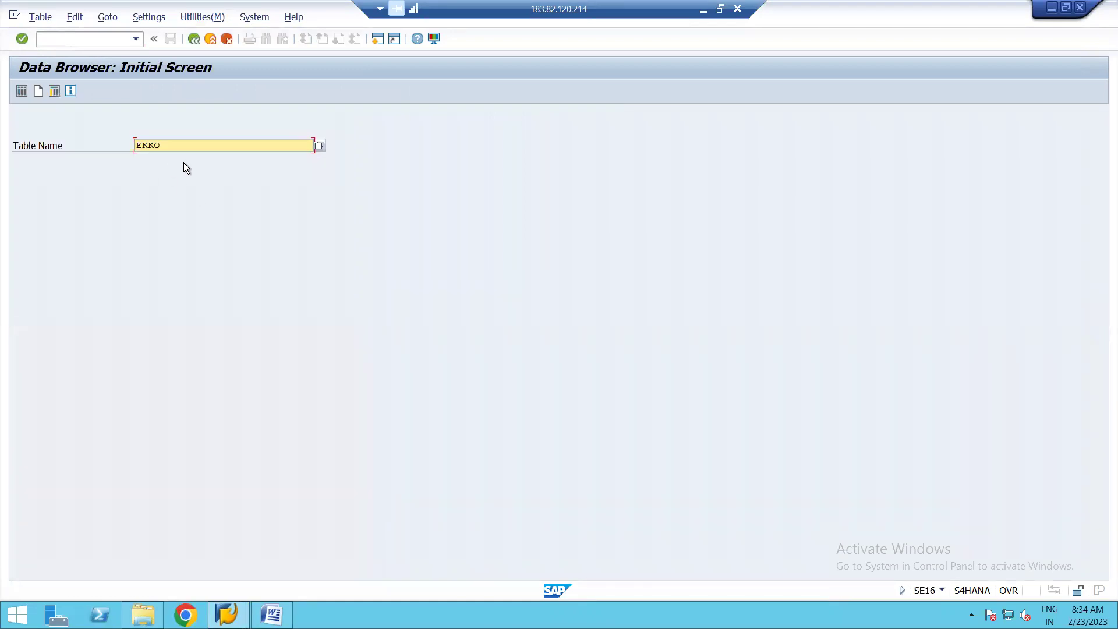
key("Return")
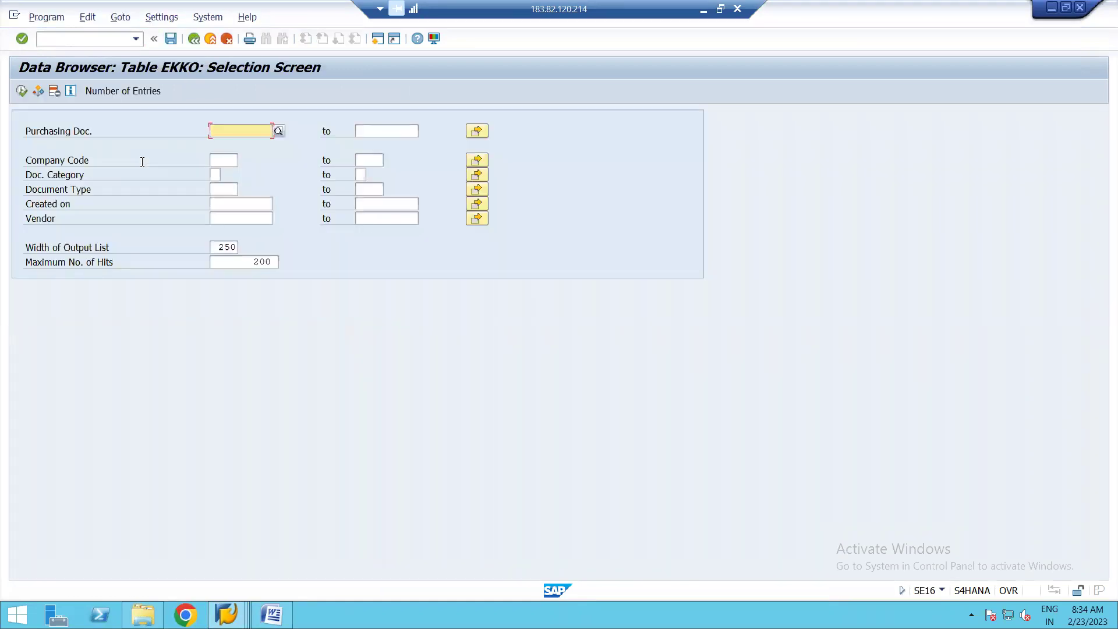
key("ctrl+v")
Step: View the possible purchasing document categories, highlight F (Purchase Order) and close the list without choosing one
left_click(214, 174)
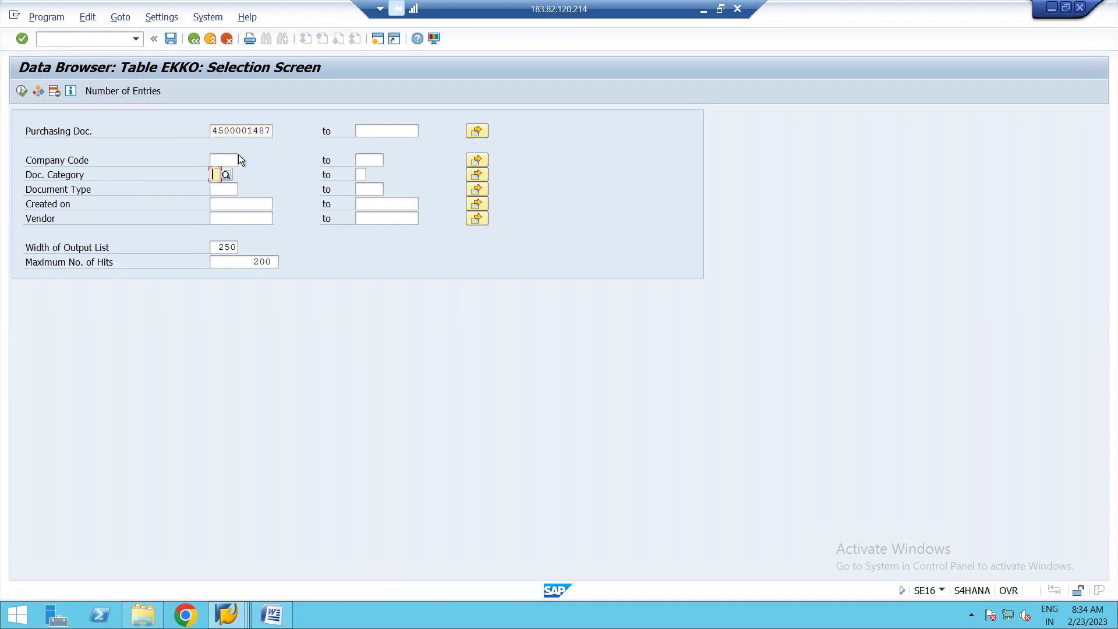
left_click(226, 174)
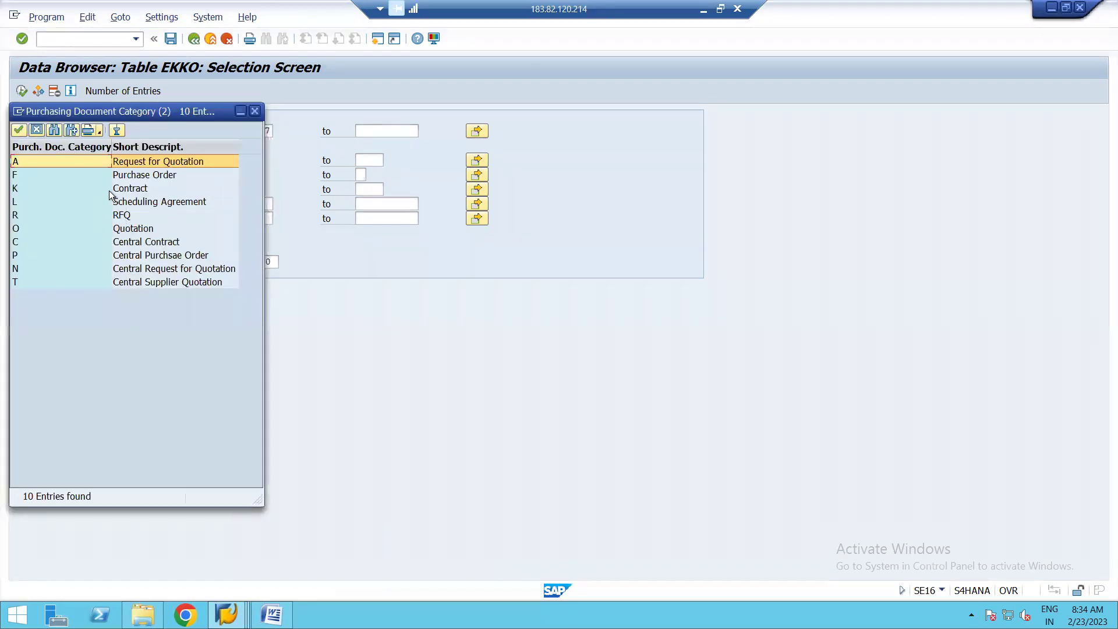
left_click(141, 176)
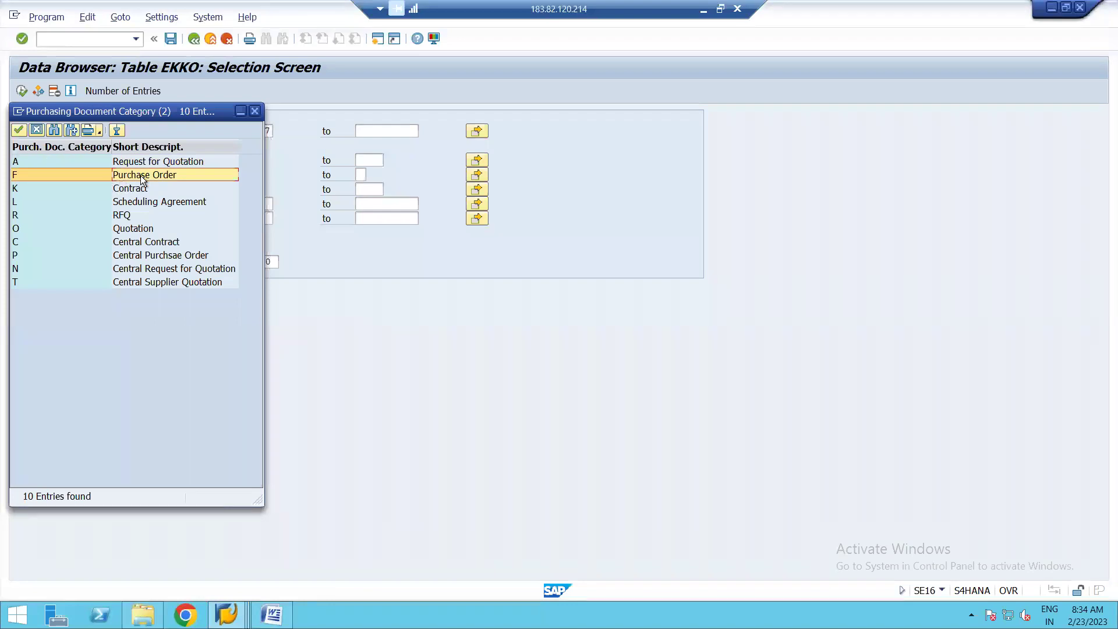
left_click(257, 113)
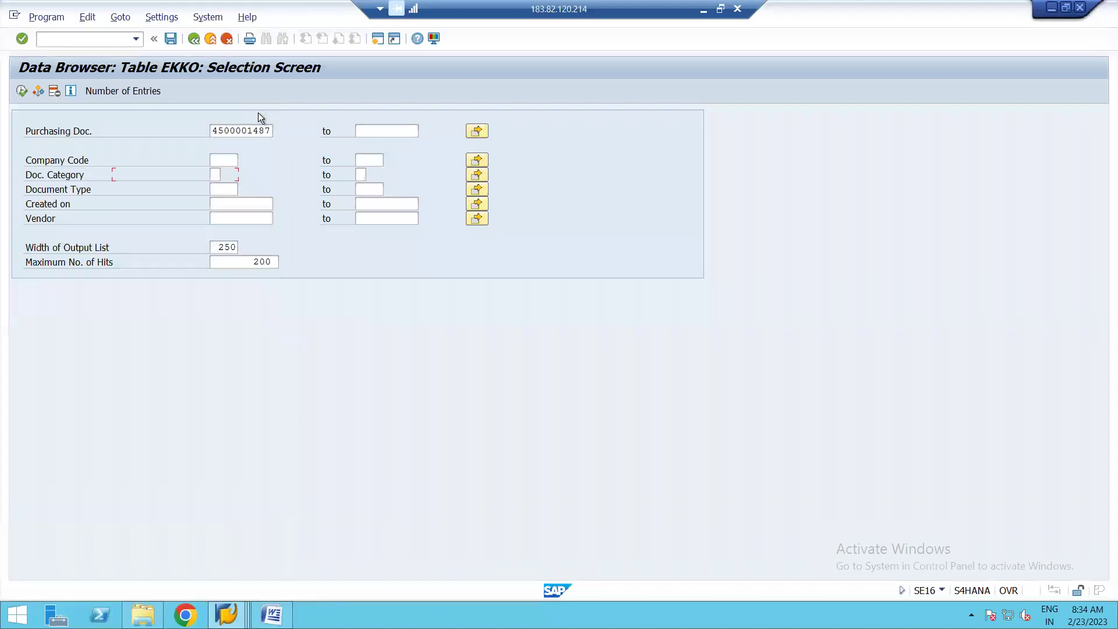
Step: Execute the EKKO selection and examine the entry's vendor, purchasing group and purchasing organization fields
left_click(22, 91)
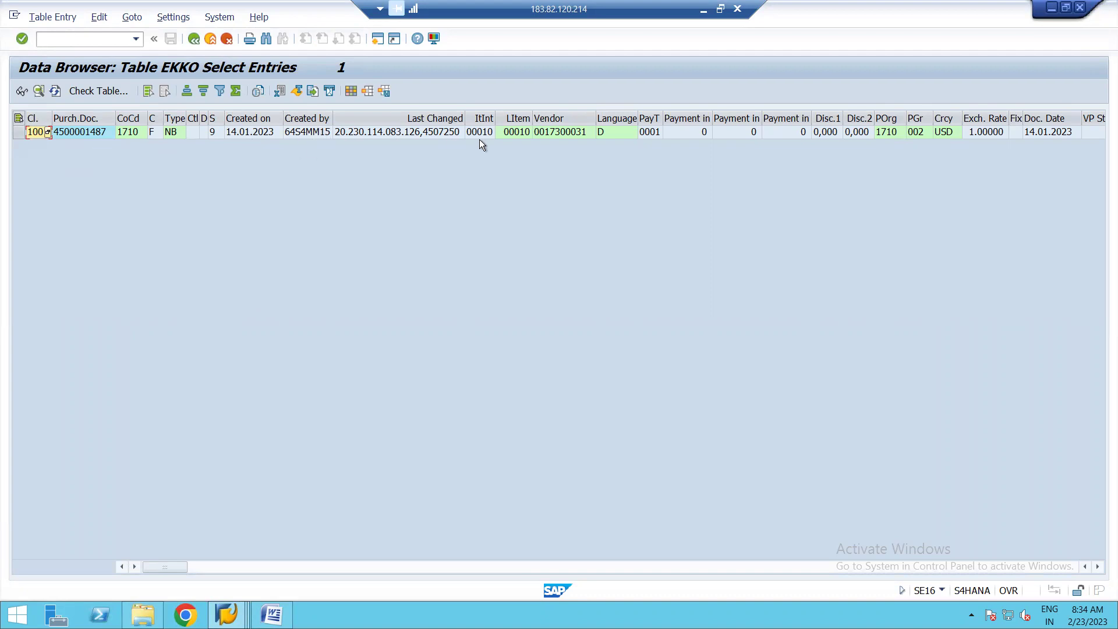
left_click(561, 135)
left_click(917, 134)
left_click(893, 134)
left_click(1099, 569)
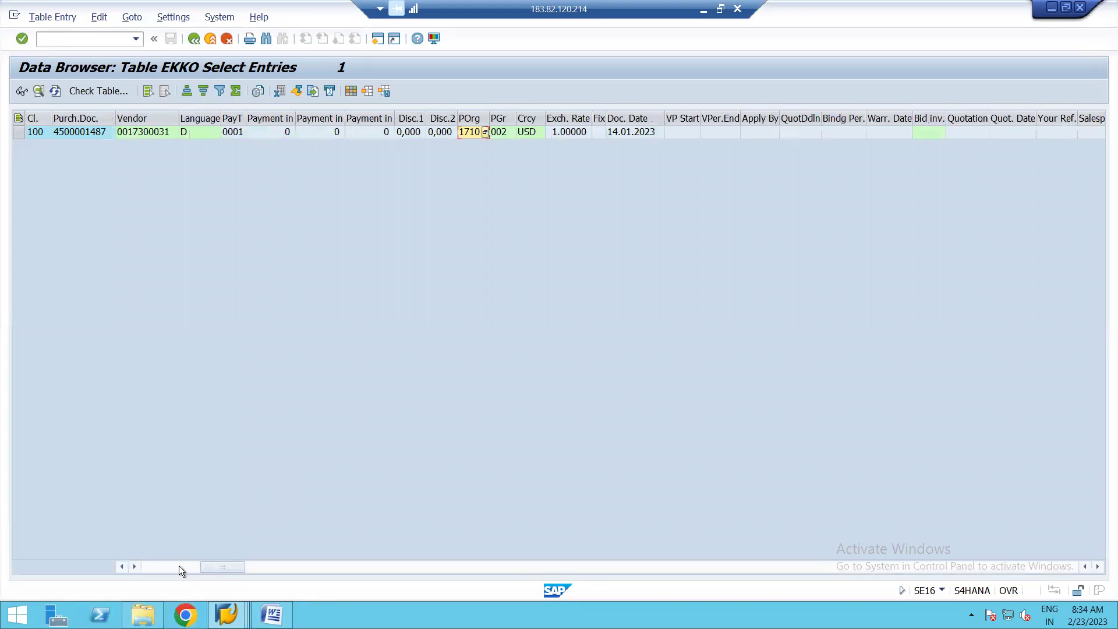
left_click(152, 565)
Step: Open the details of the EKKO entry and check its purchasing document category and company code
left_click(19, 132)
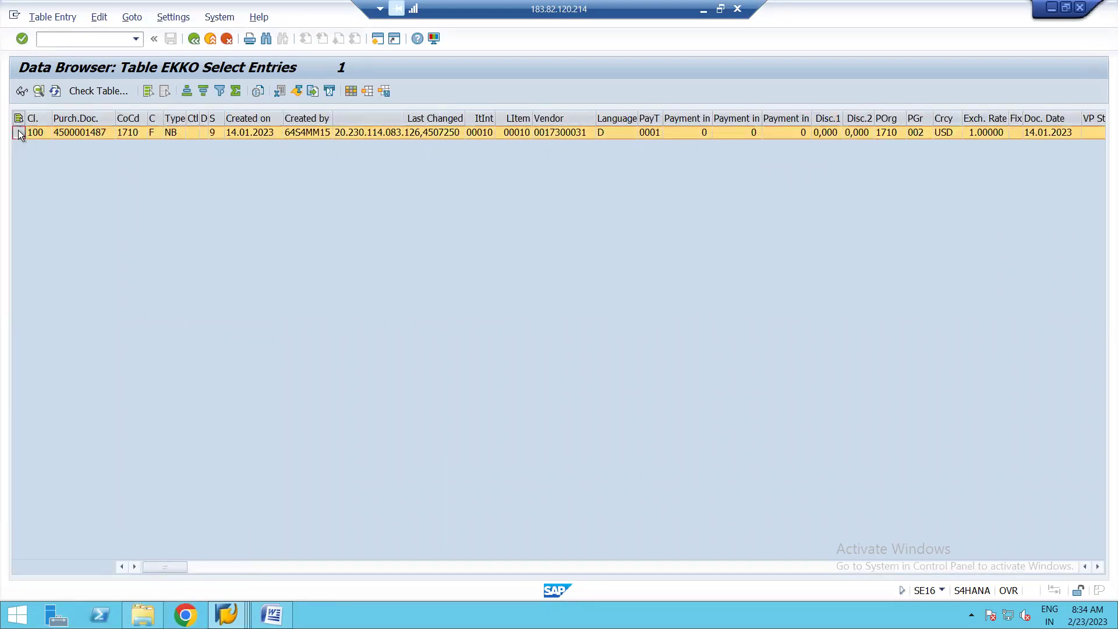
left_click(37, 92)
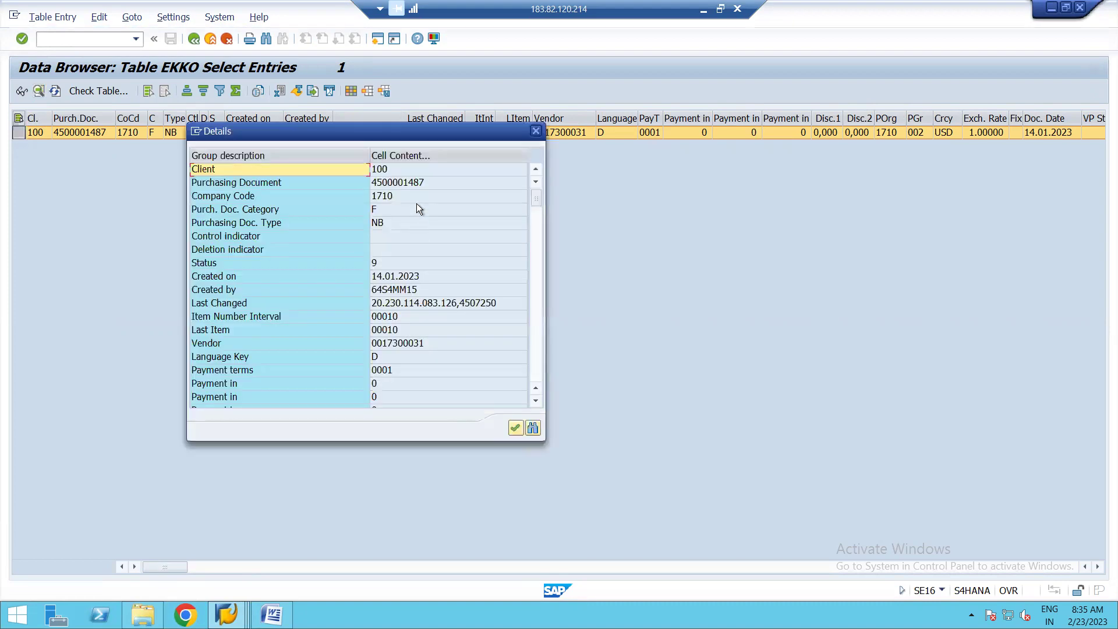
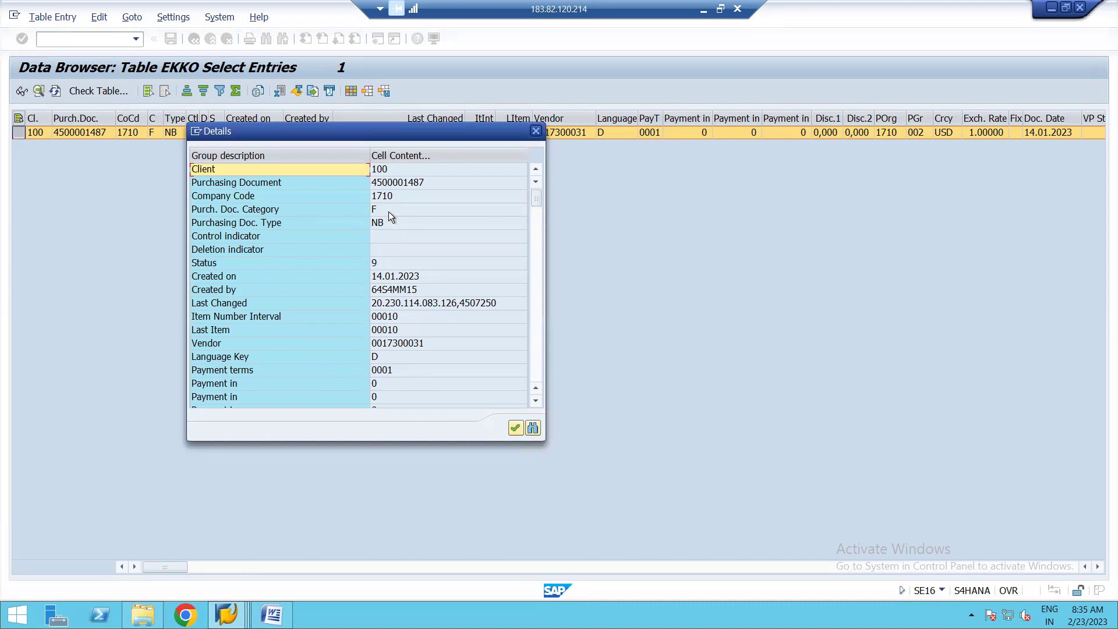
left_click(366, 212)
left_click(386, 196)
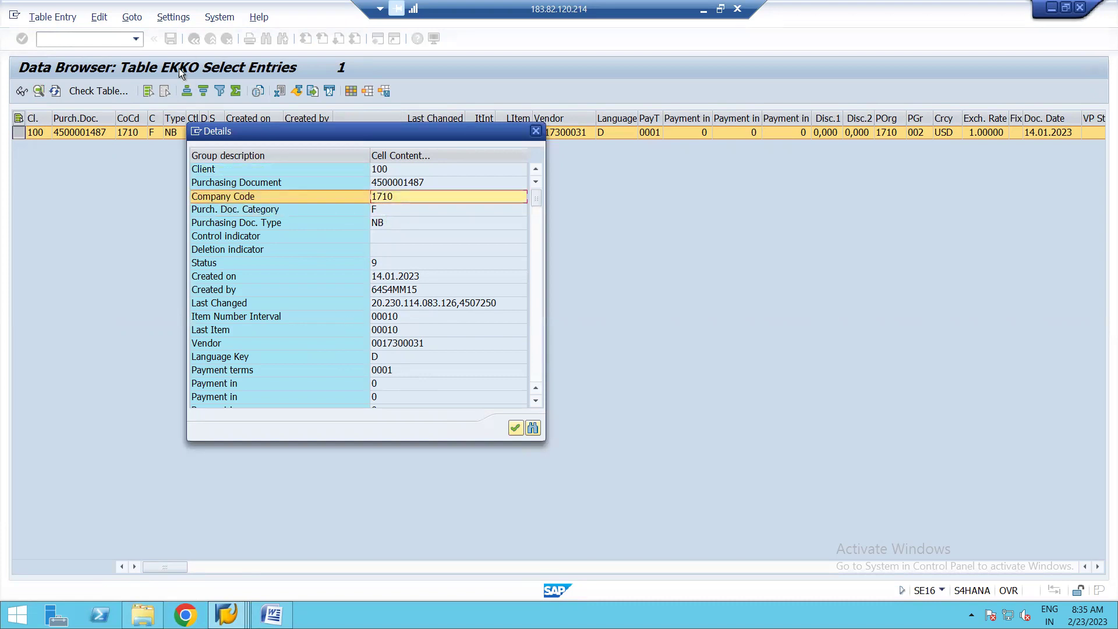
Step: Switch to the purchase order session, expand the header and view its organizational data
left_click(231, 603)
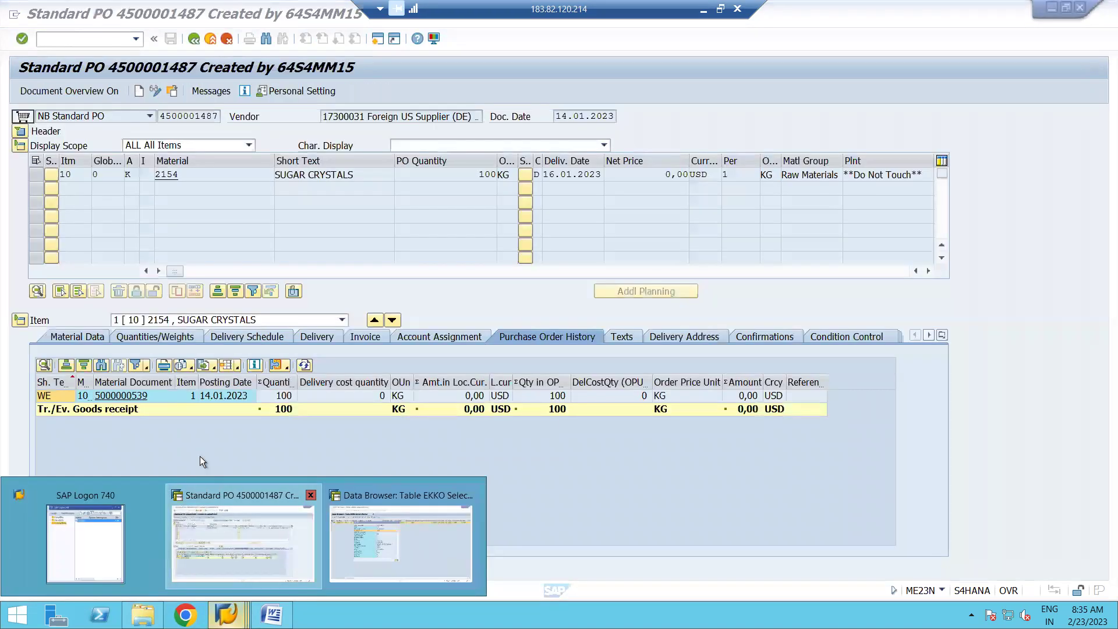
left_click(240, 539)
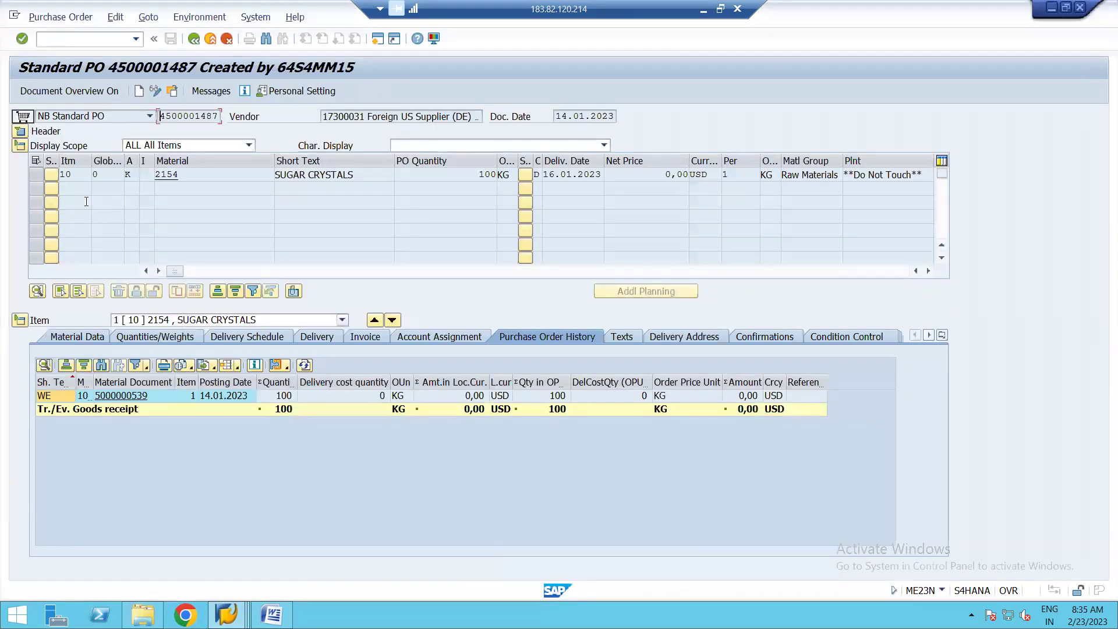
left_click(20, 133)
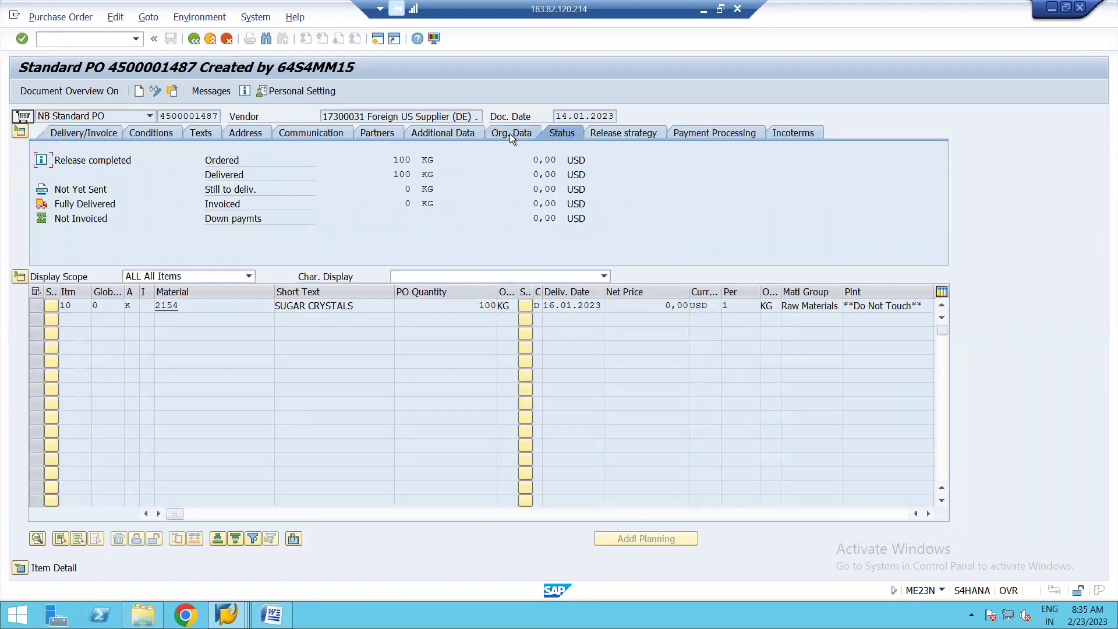
left_click(509, 134)
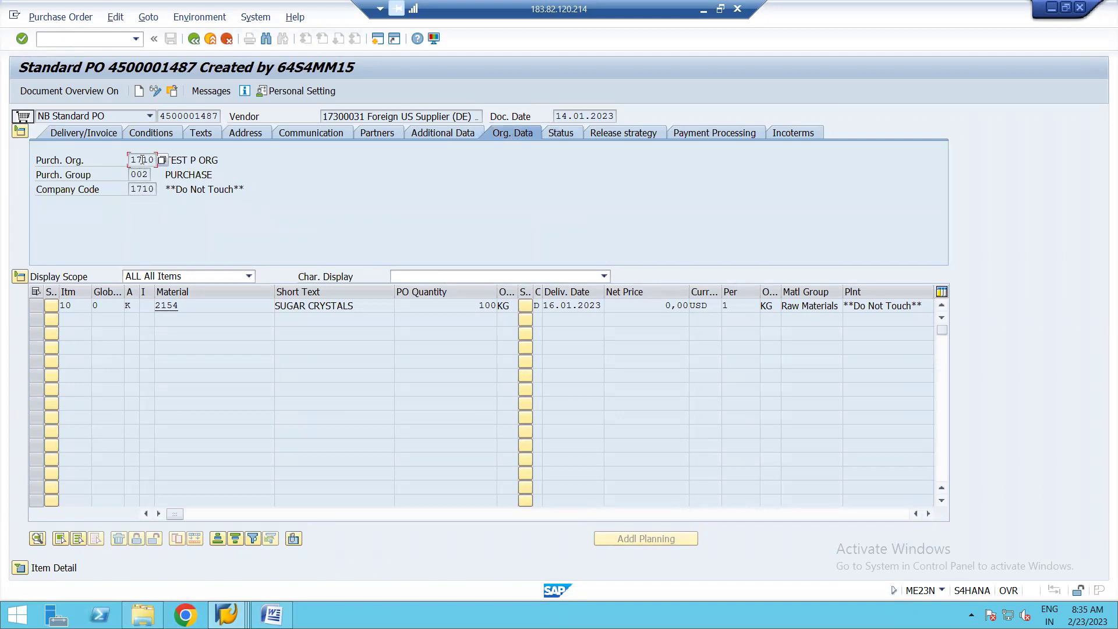
Step: Return to the EKKO entry details and check the purchasing organization, purchasing group and document date
key("alt+Tab")
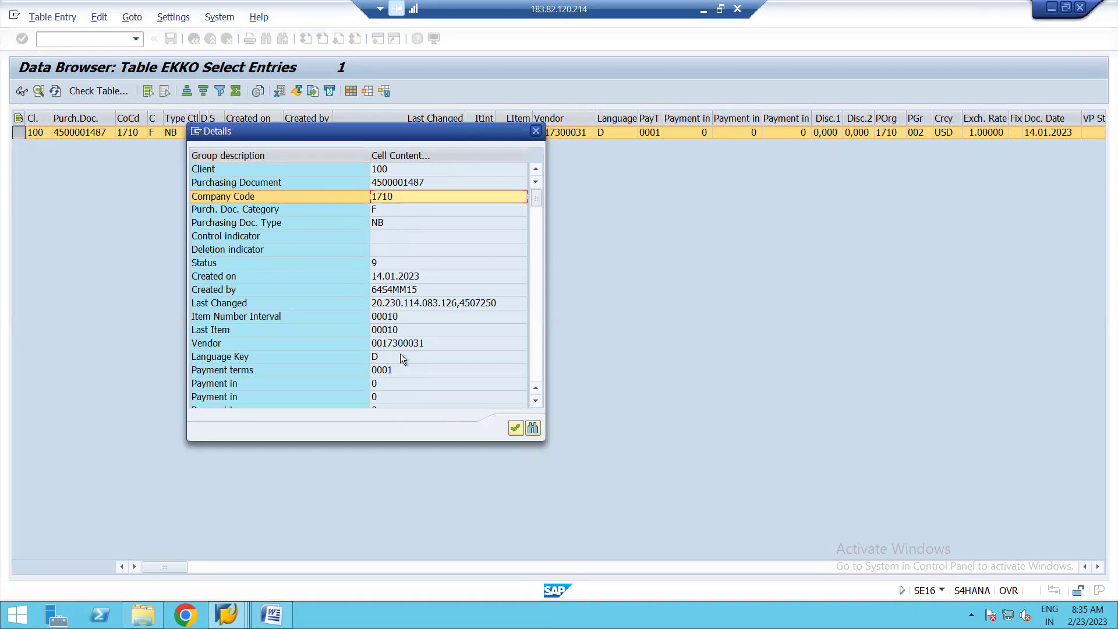
left_click(536, 402)
left_click(536, 402)
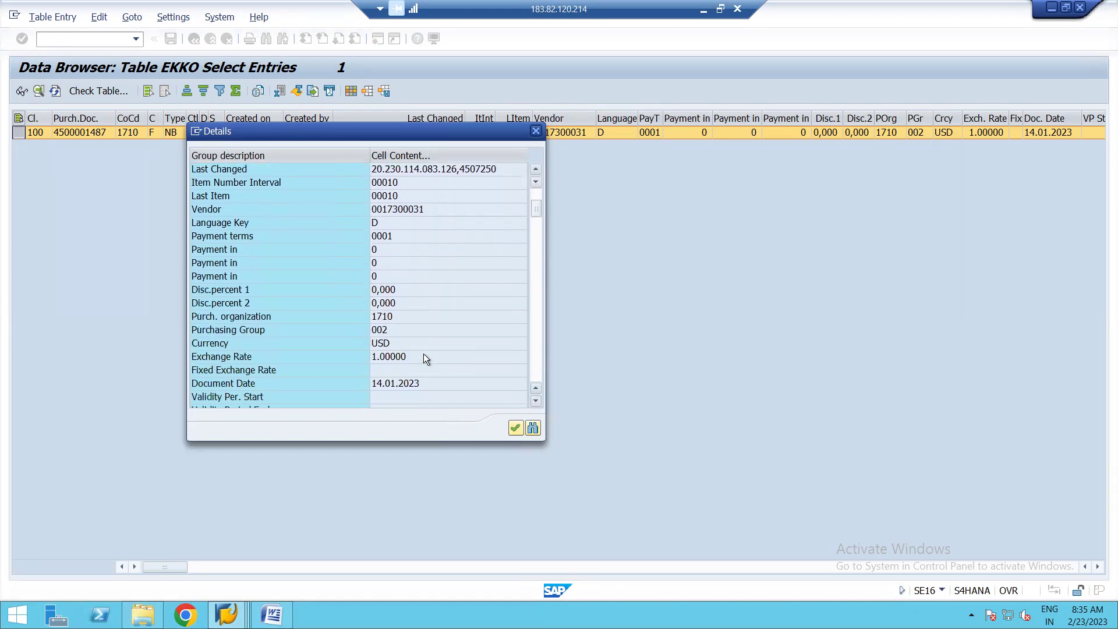
left_click(386, 316)
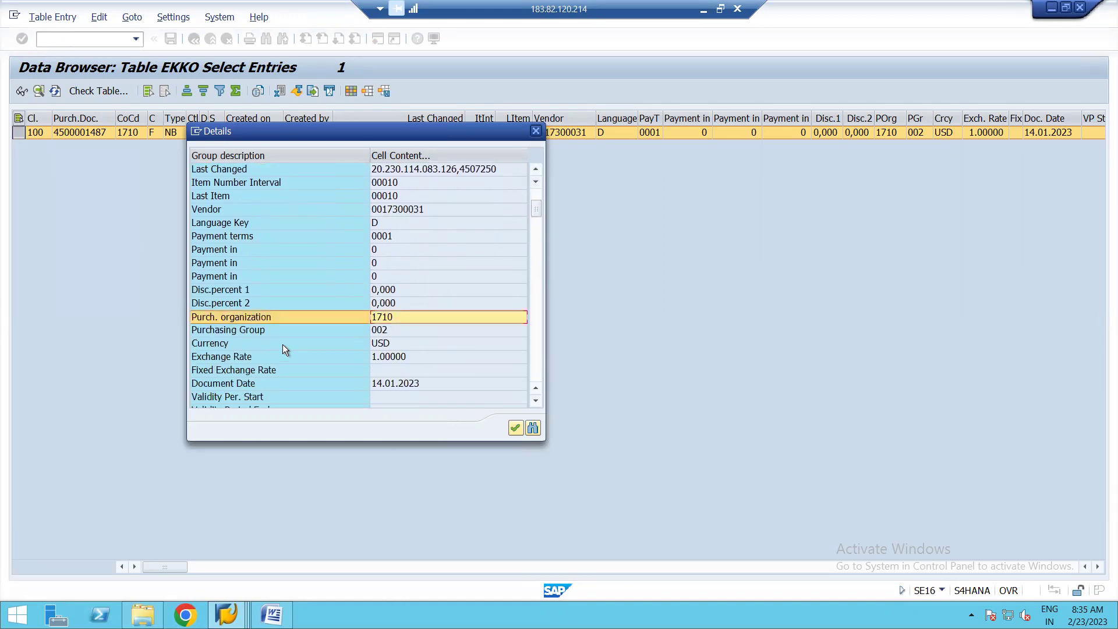
left_click(383, 330)
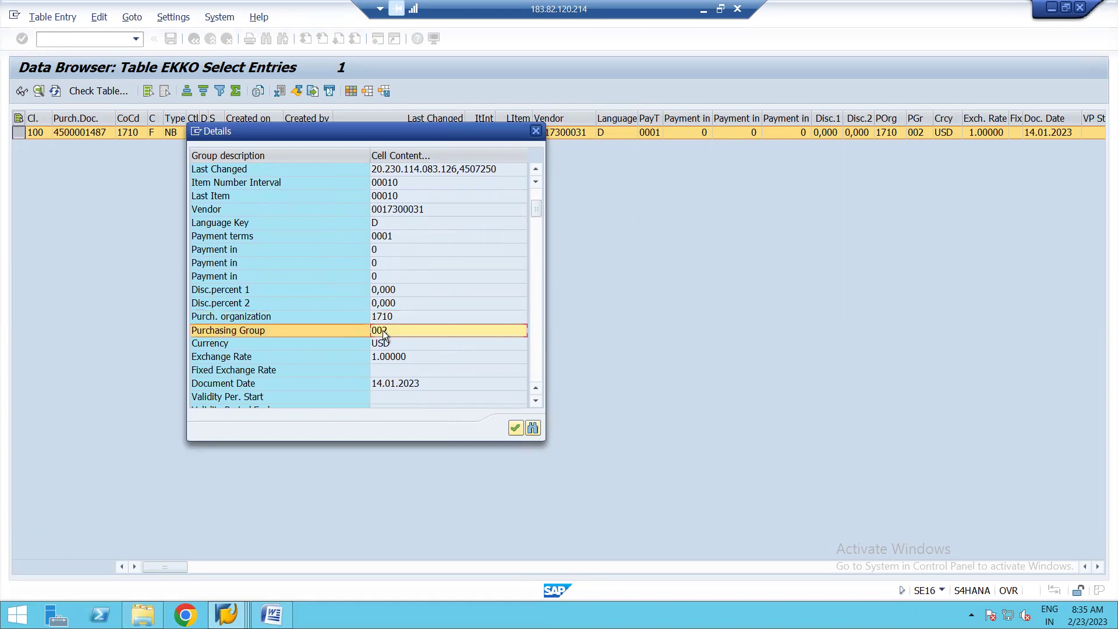
left_click(396, 386)
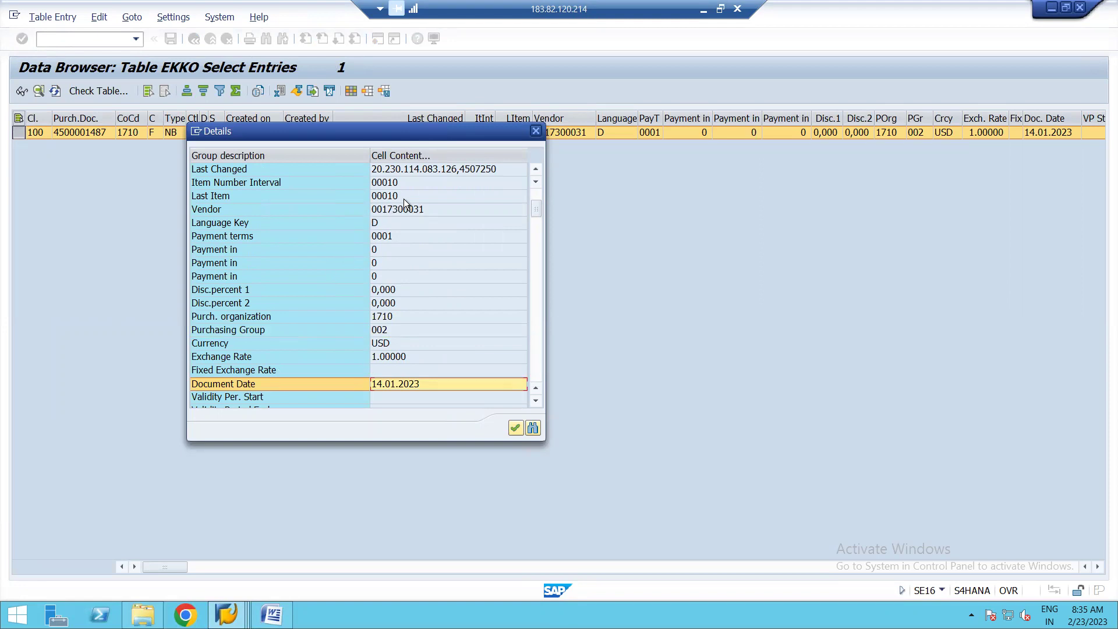
Step: Check the payment terms in the EKKO details and compare them with the purchase order header's delivery and invoice data
left_click(392, 239)
double_click(392, 239)
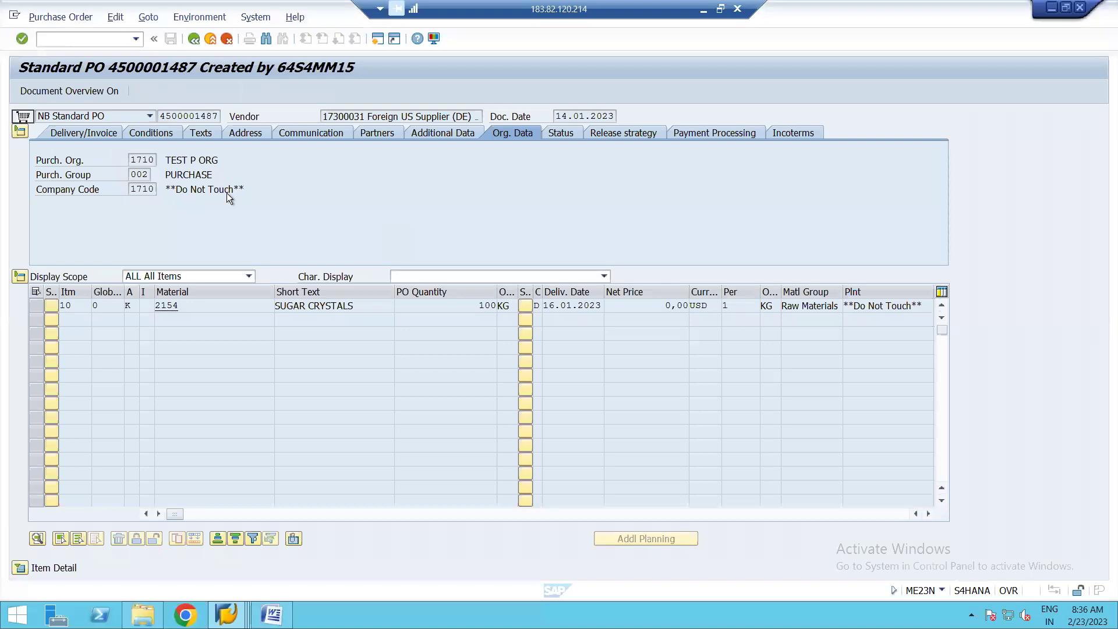
left_click(97, 133)
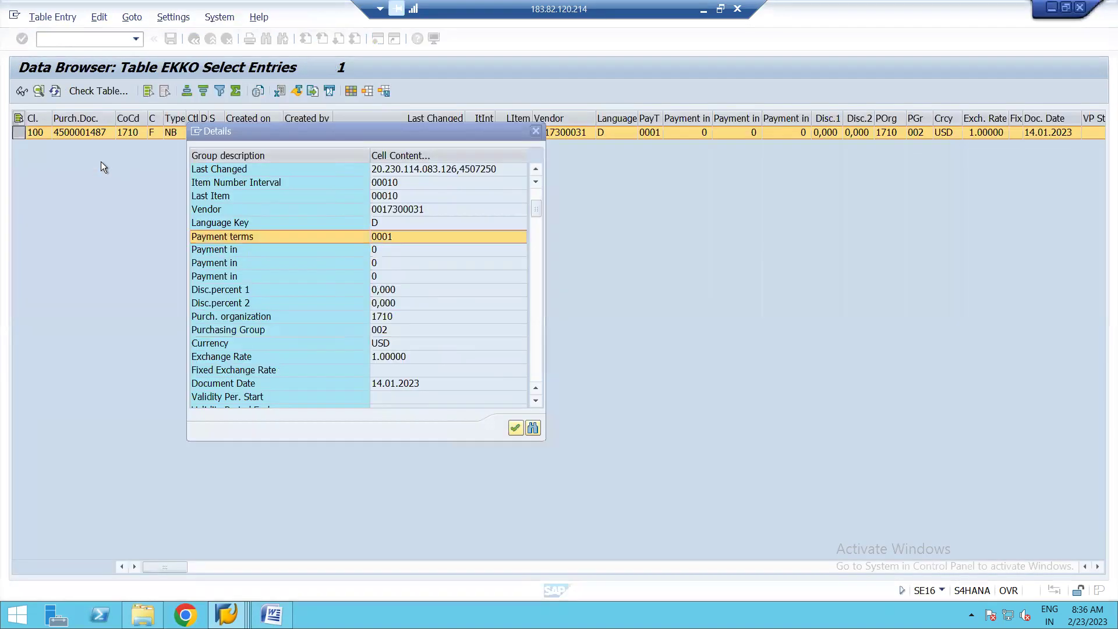
Step: Close the EKKO entry details, leave the table's results and open the selection screen for table EKPO
left_click(535, 131)
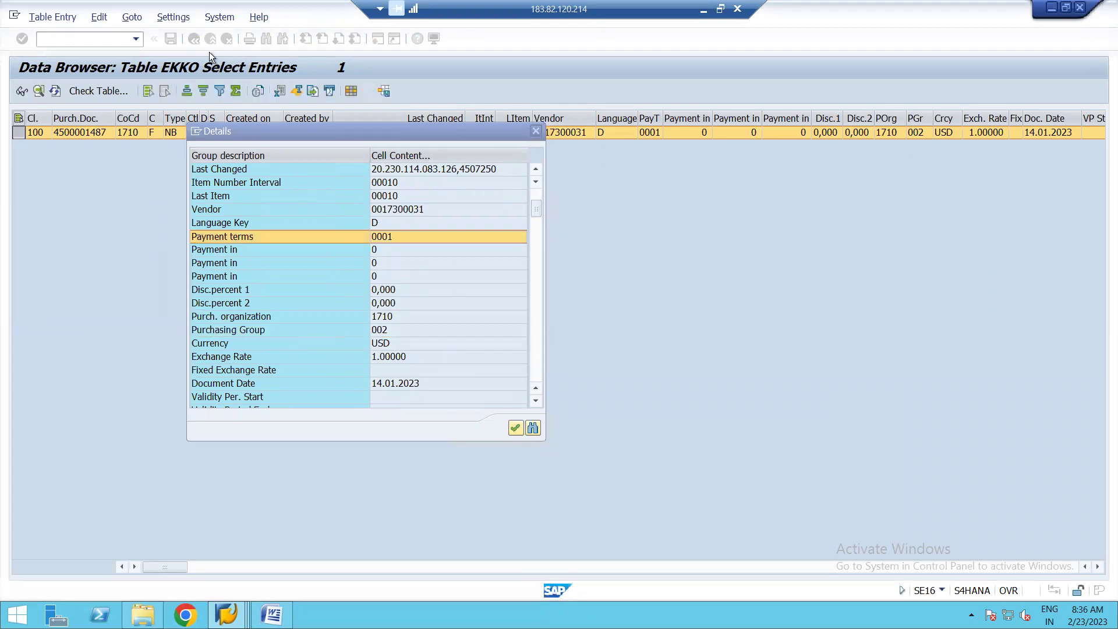
left_click(194, 39)
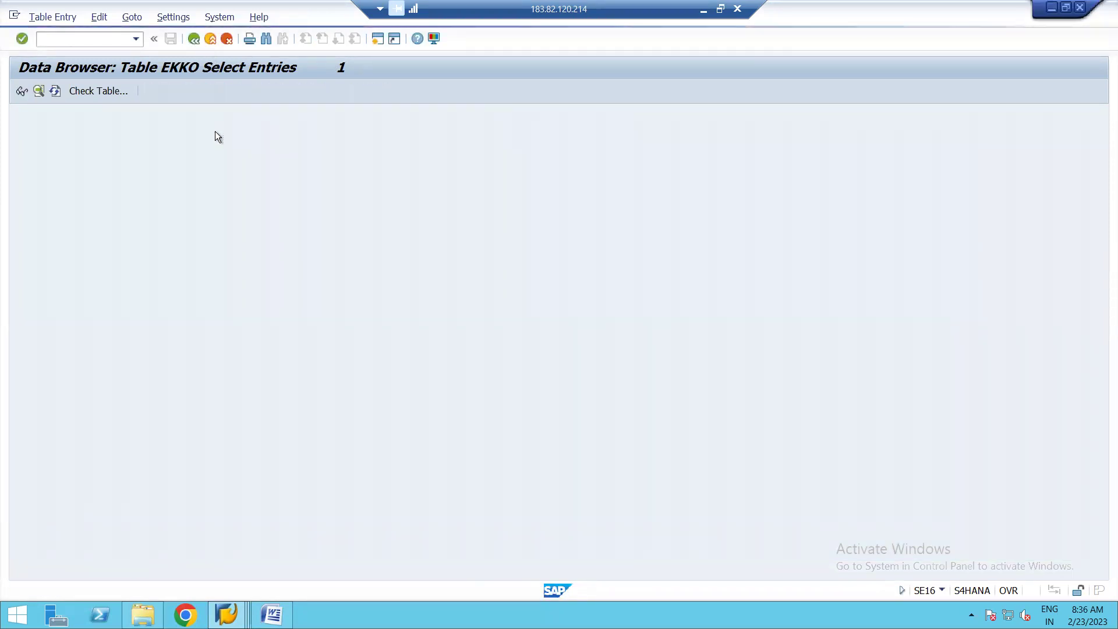
left_click(196, 39)
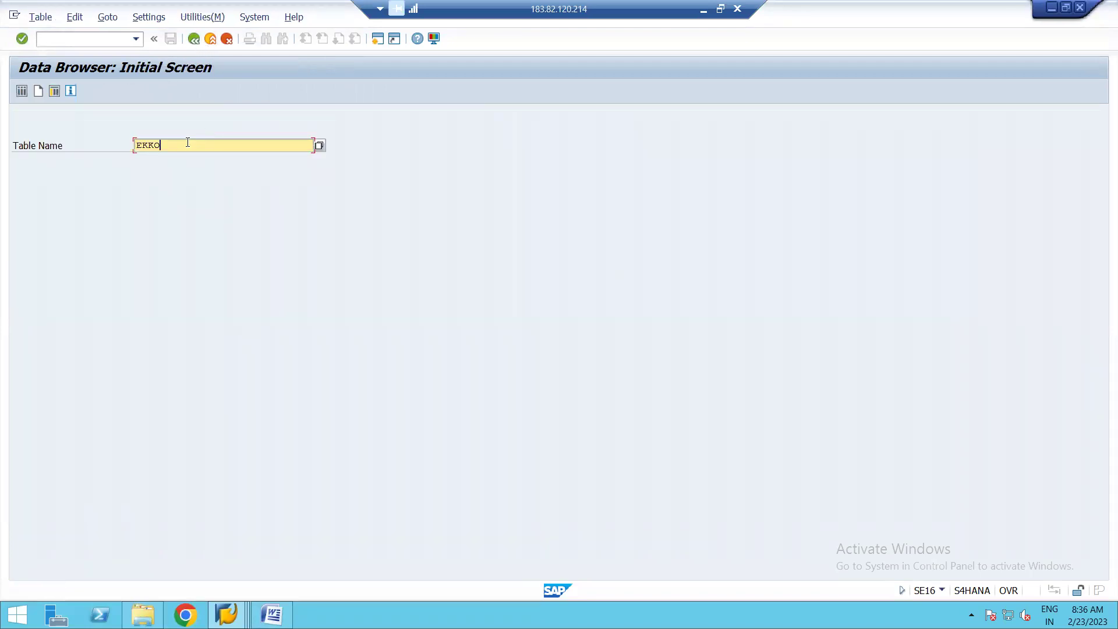
key("BackSpace")
key("BackSpace")
left_click(152, 170)
key("Return")
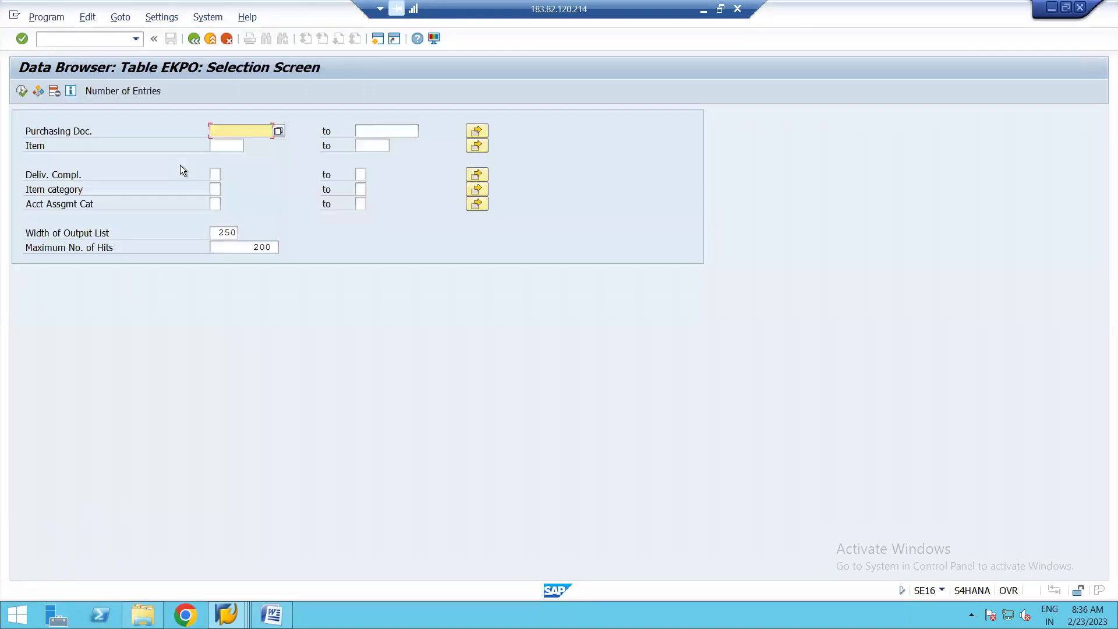
Step: Run the EKPO selection for the purchase order number and examine the item's material, material group, info record and PO quantity
key("BackSpace")
left_click(239, 143)
left_click(22, 92)
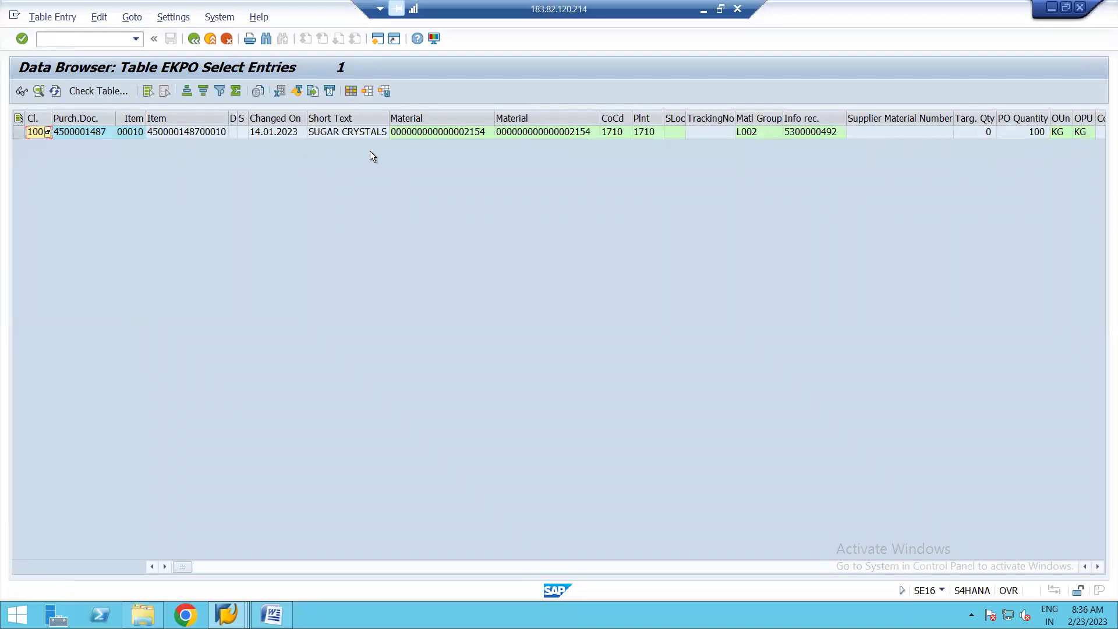
left_click(438, 135)
left_click(753, 131)
left_click(809, 131)
left_click(1036, 136)
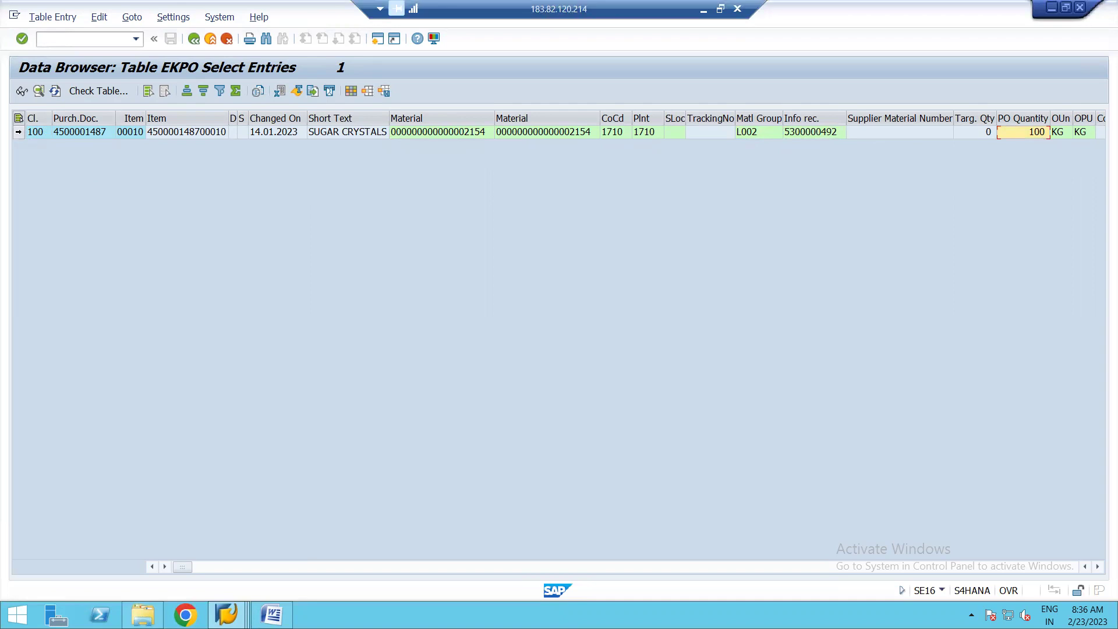
Step: Open the EKPO entry's details and compare them with the item overview in the purchase order session, collapsing and re-expanding that overview
left_click(18, 131)
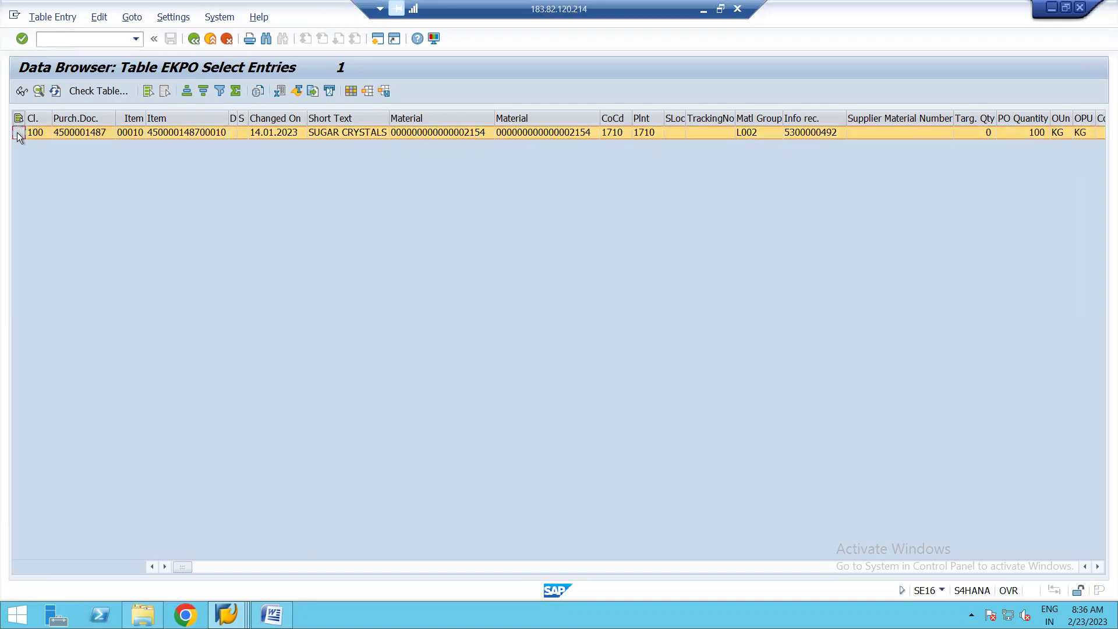
left_click(39, 91)
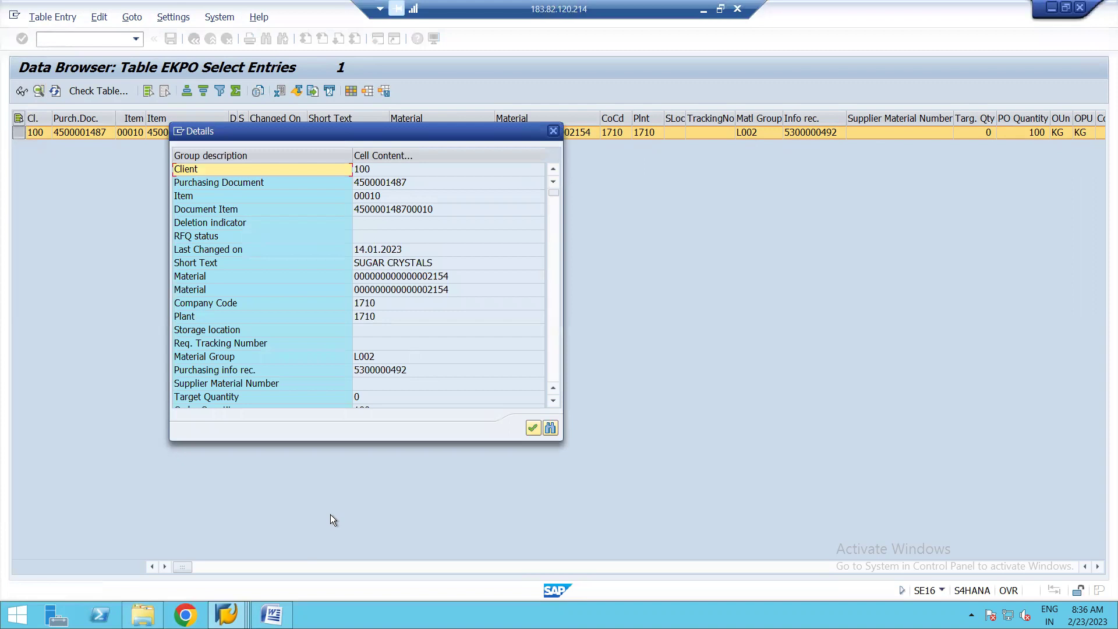
left_click(226, 615)
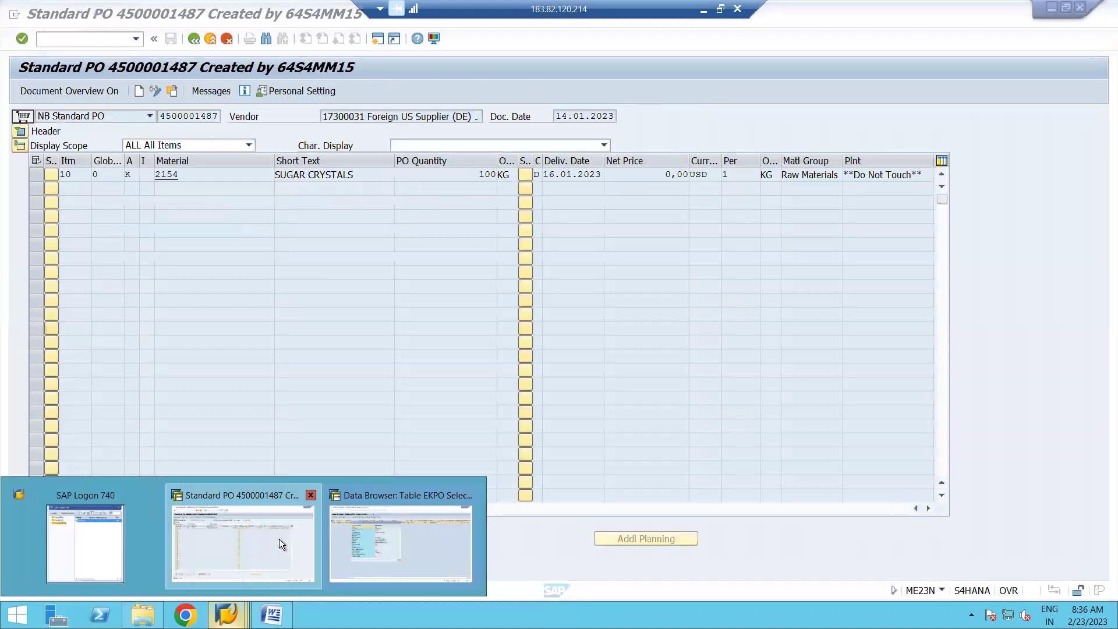
left_click(278, 539)
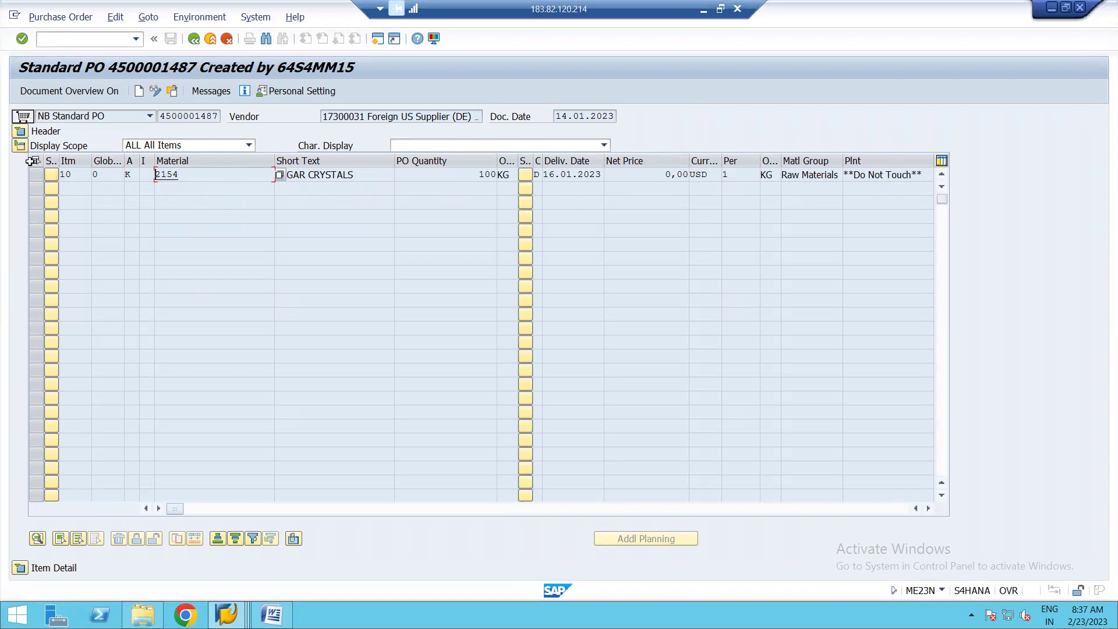
left_click(19, 142)
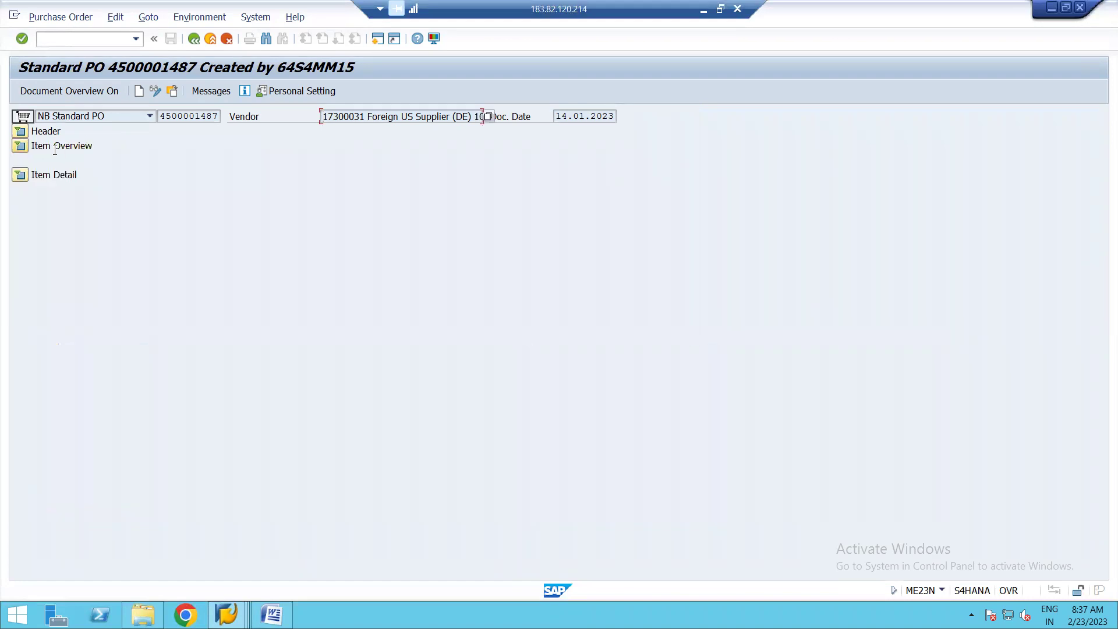
left_click(21, 147)
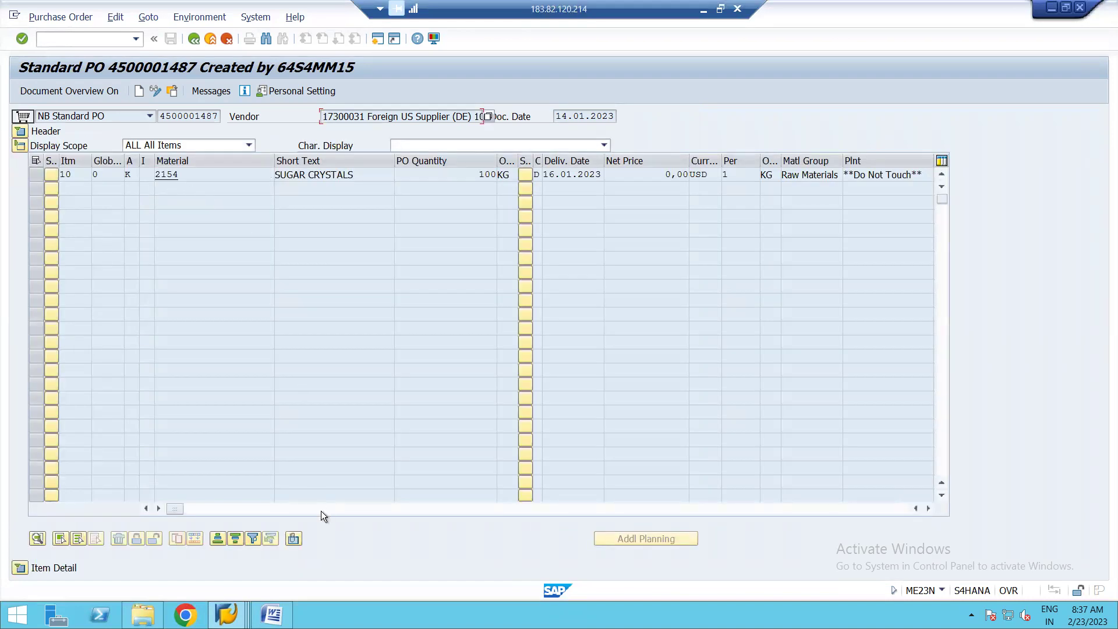
Step: Return to the EKPO session, close the entry details and go back to the Data Browser's initial screen
mouse_move(227, 614)
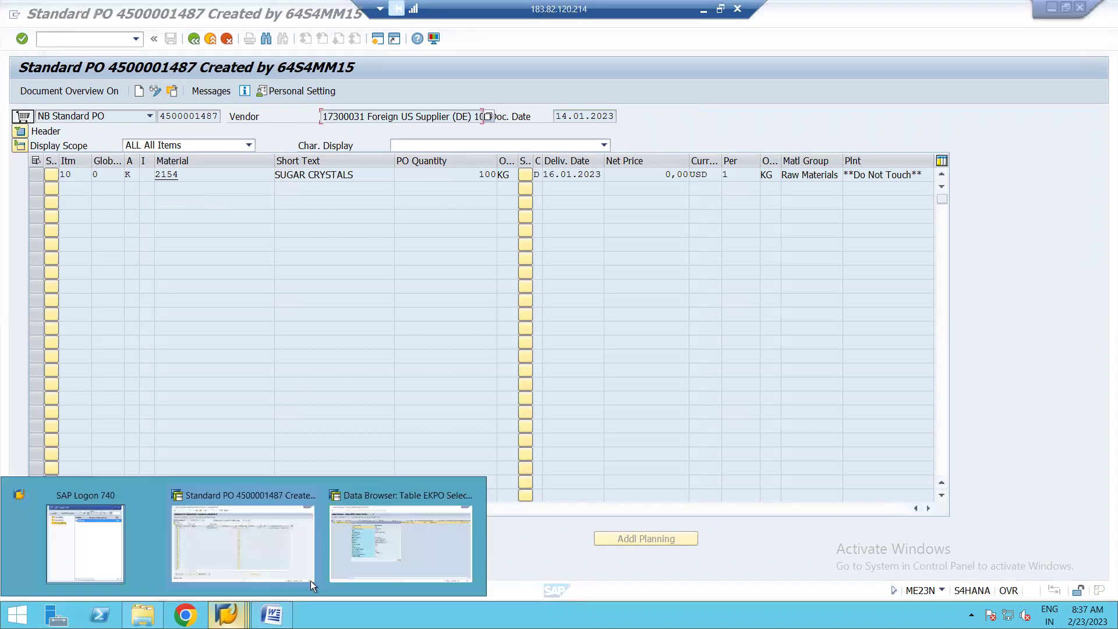
left_click(368, 553)
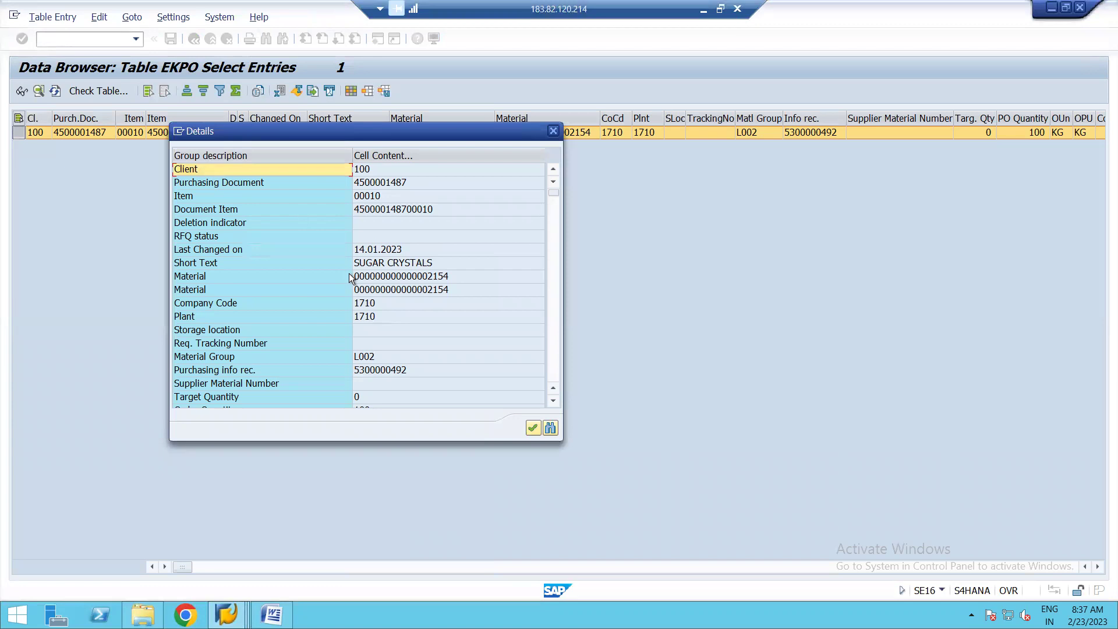
left_click(552, 131)
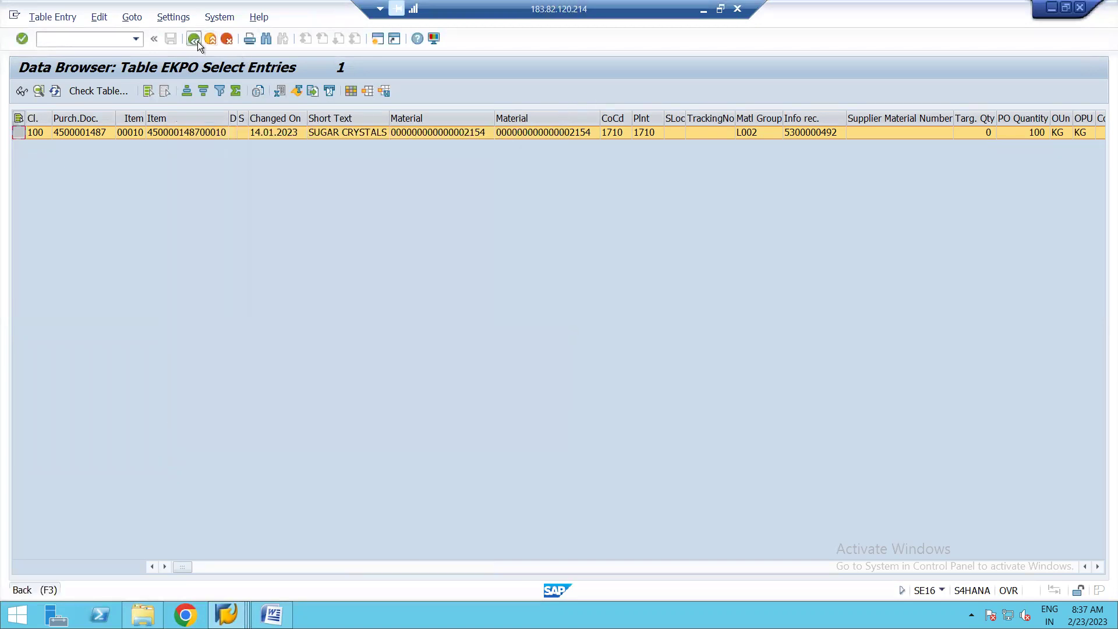
left_click(197, 41)
left_click(197, 44)
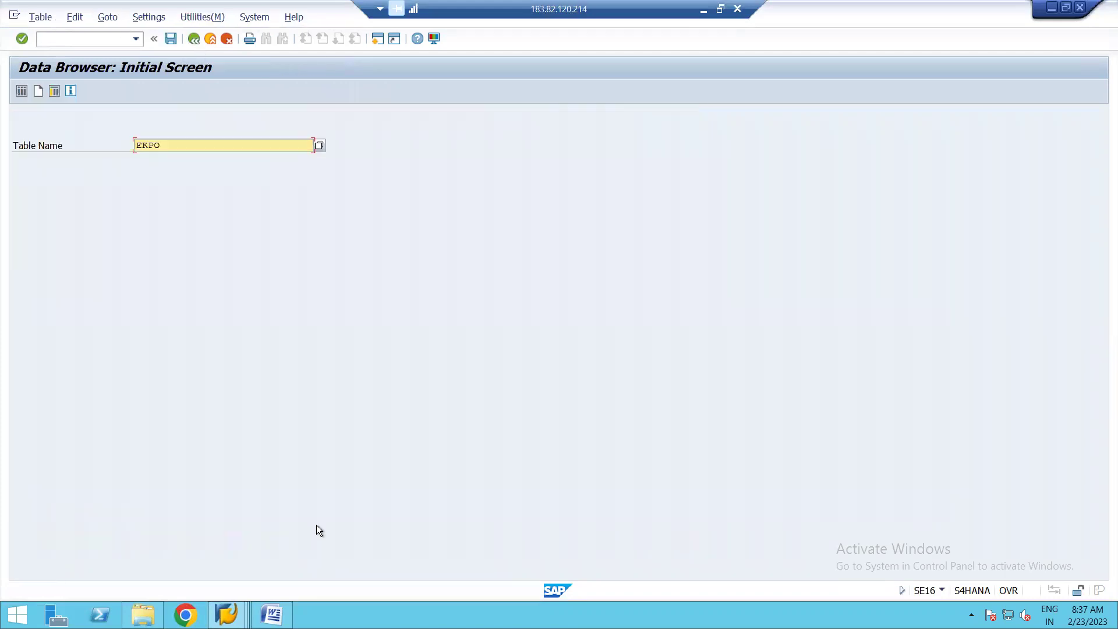
Step: Switch to the Word question document and read on through Q4 on document type factors and Q5 on document category
key("alt+Tab")
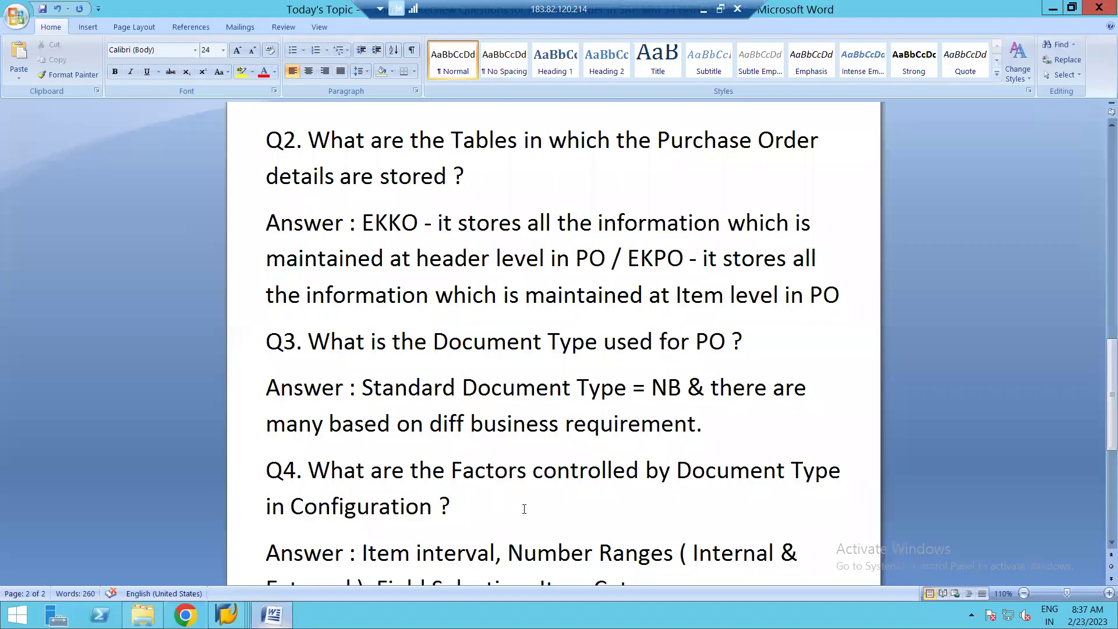
key("Down")
key("Down")
key("Down")
key("Down")
key("Down")
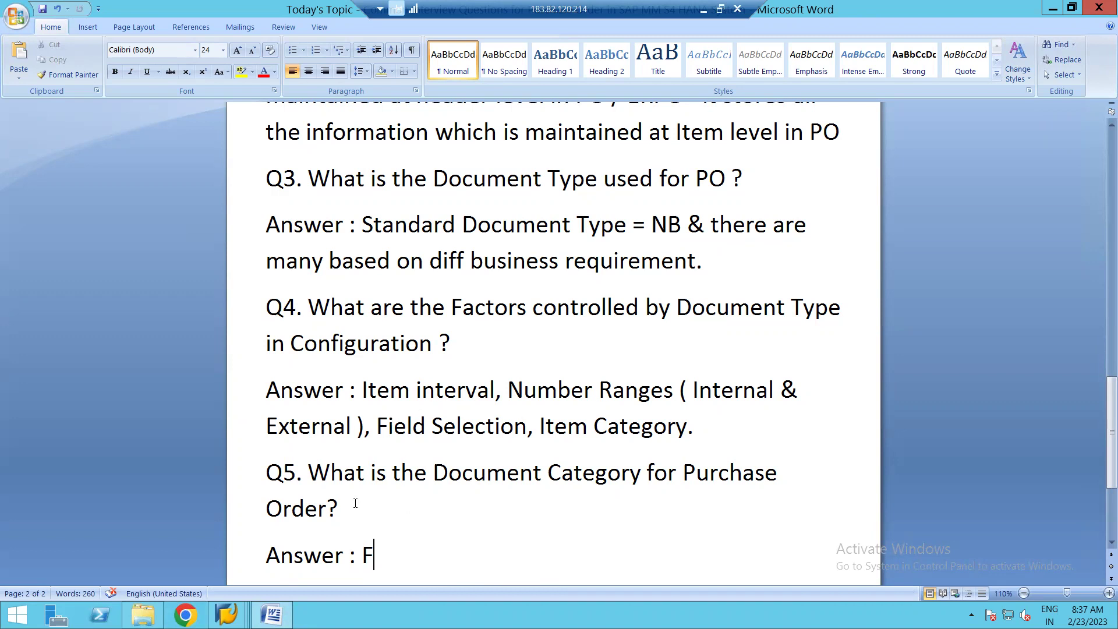
Step: Switch back to the SAP Data Browser session, leave it and run transaction SPRO
mouse_move(226, 614)
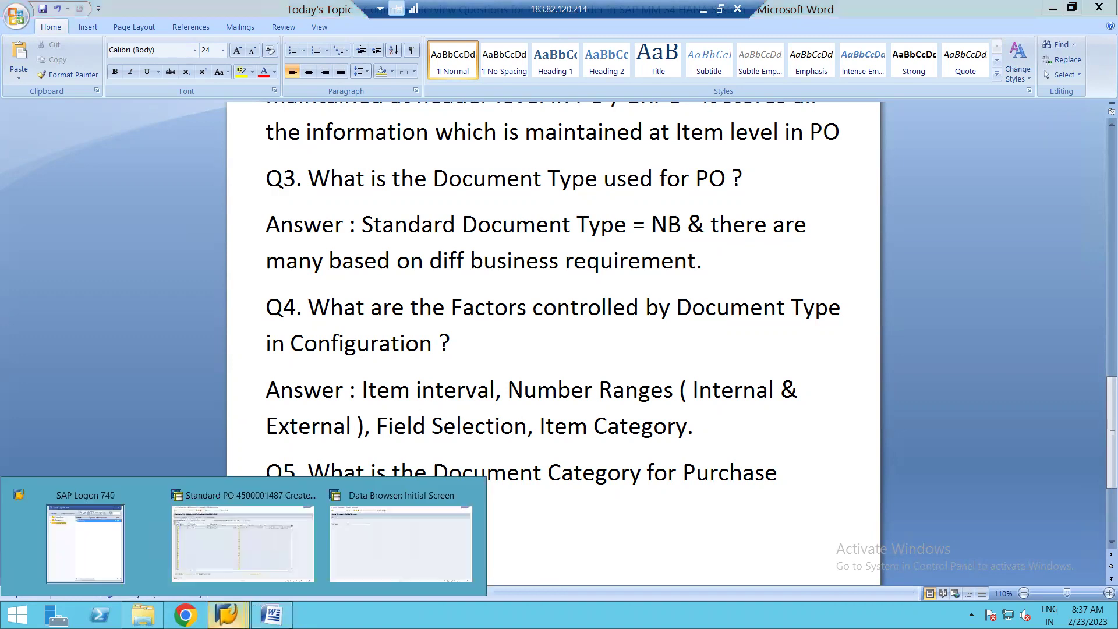
left_click(372, 562)
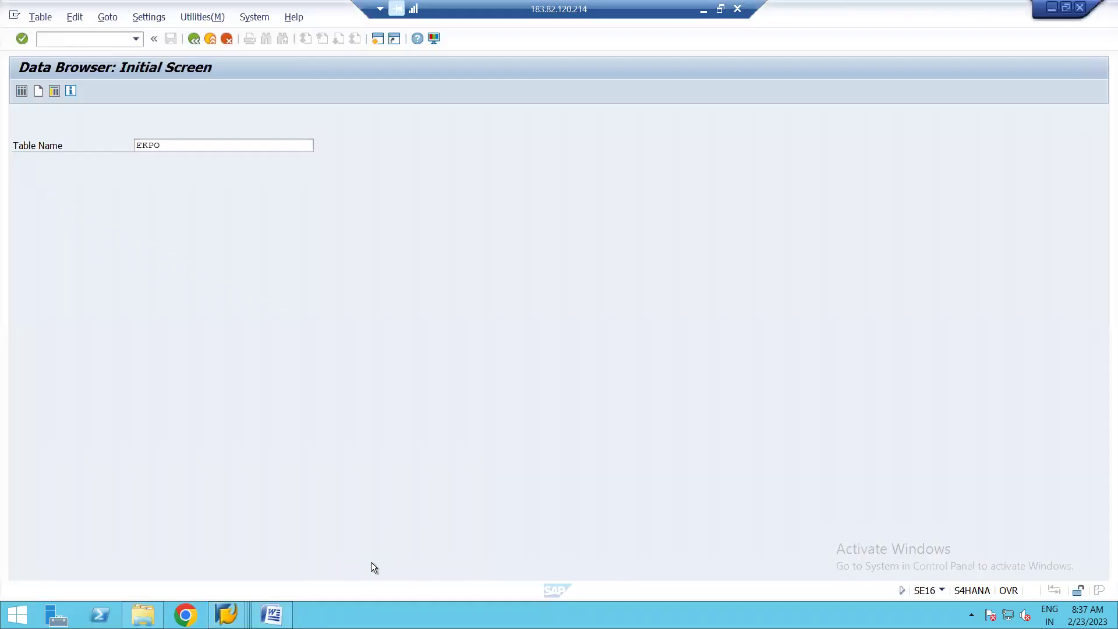
left_click(194, 39)
type("sp")
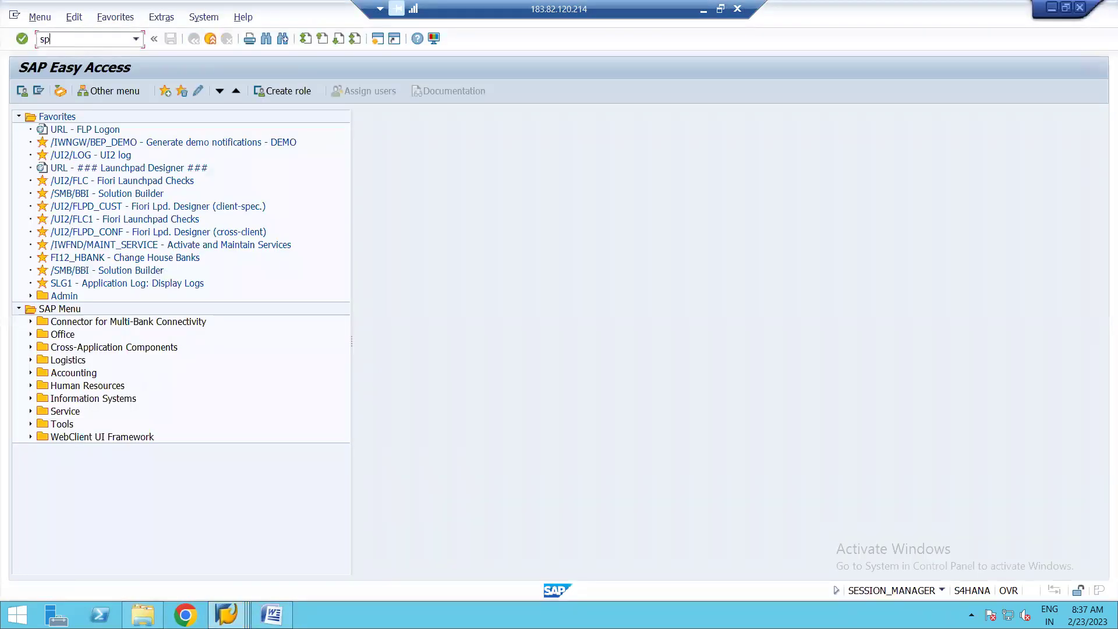
type("ro")
key("Return")
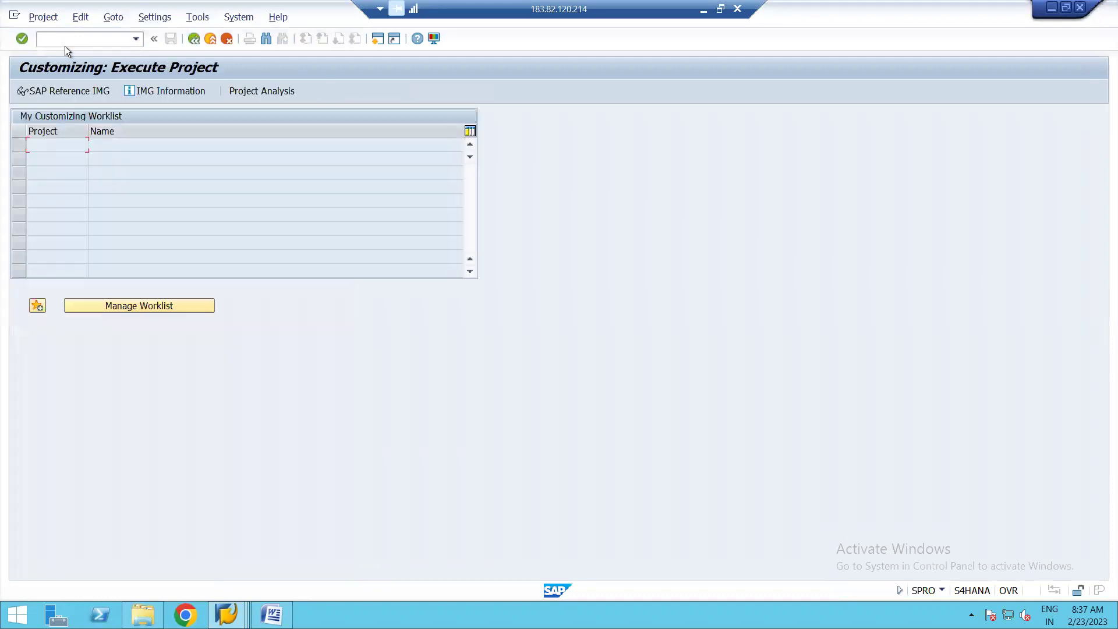
Step: Open the SAP Reference IMG and run Define Document Types for purchase orders within Materials Management's Purchasing settings
left_click(71, 90)
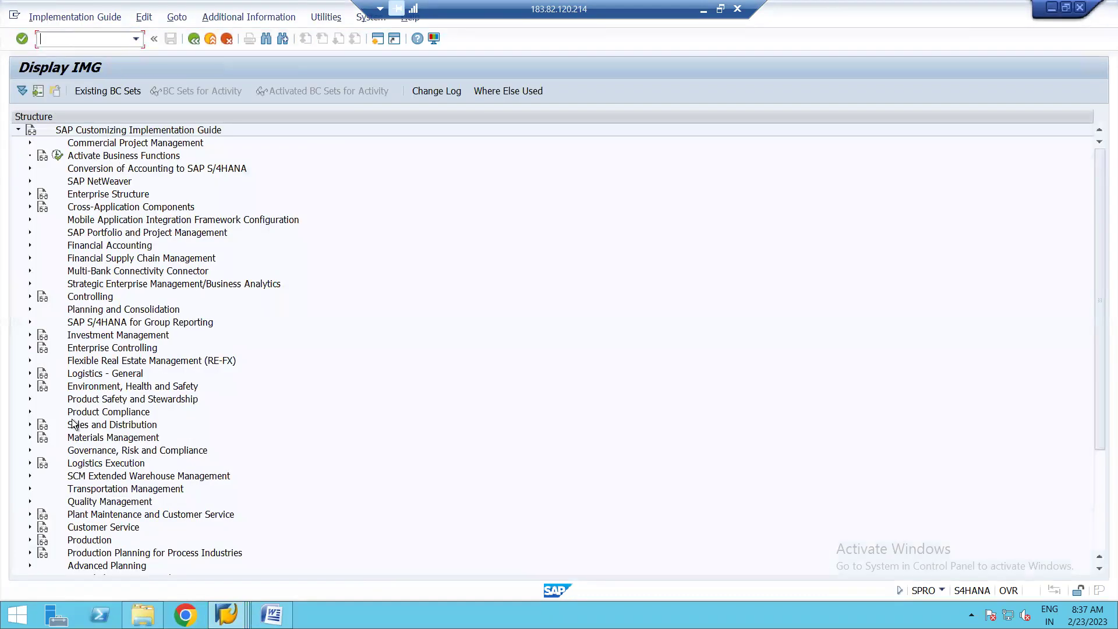
left_click(29, 437)
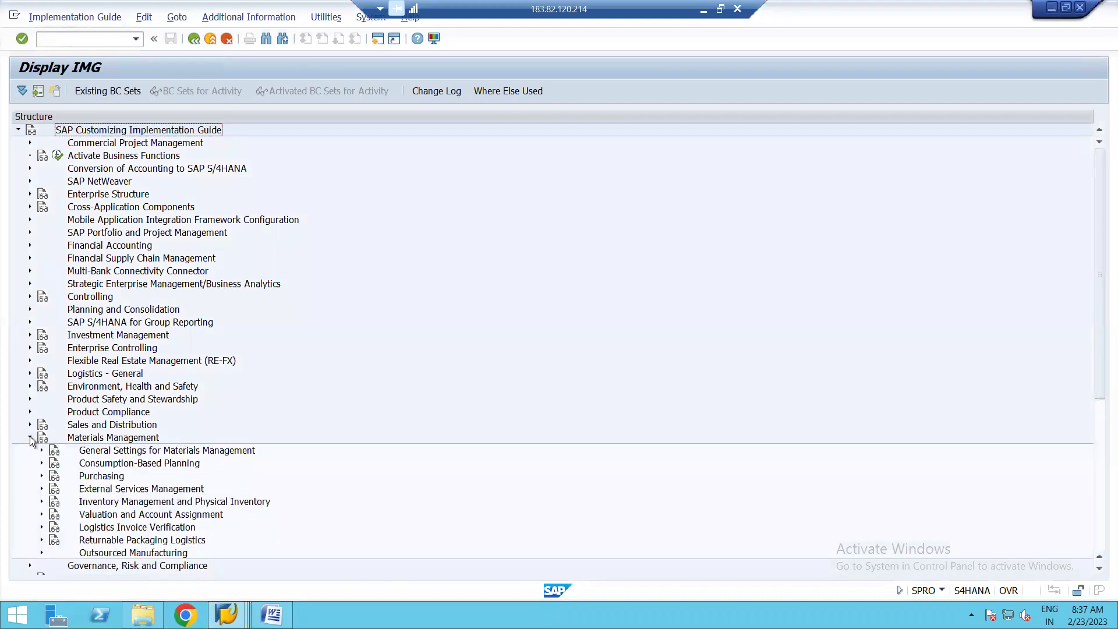
left_click(41, 477)
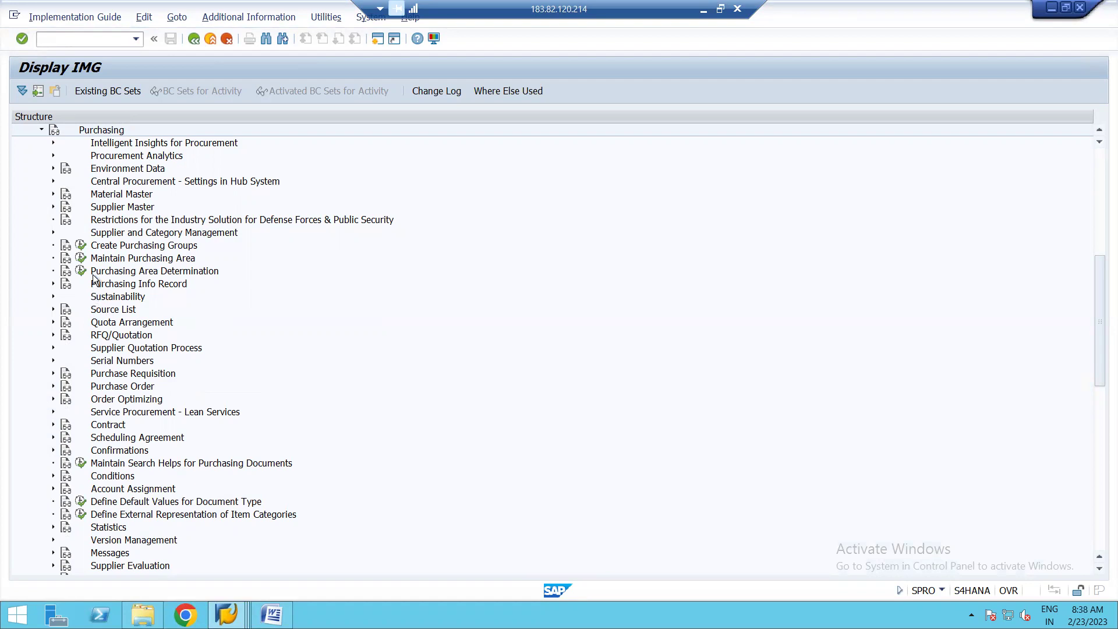
left_click(53, 386)
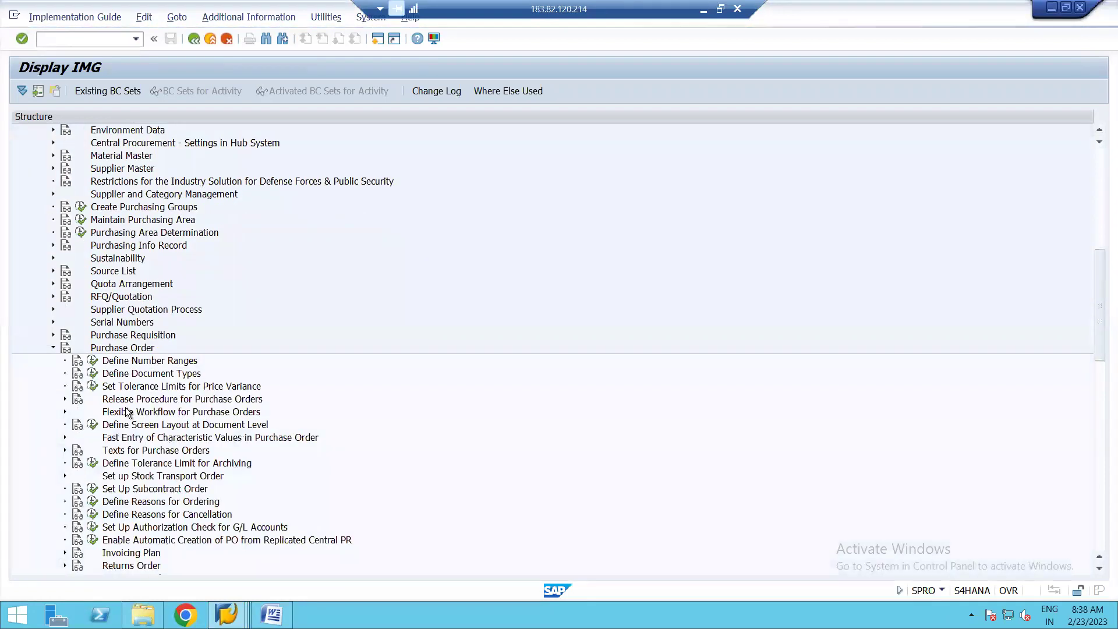
left_click(116, 376)
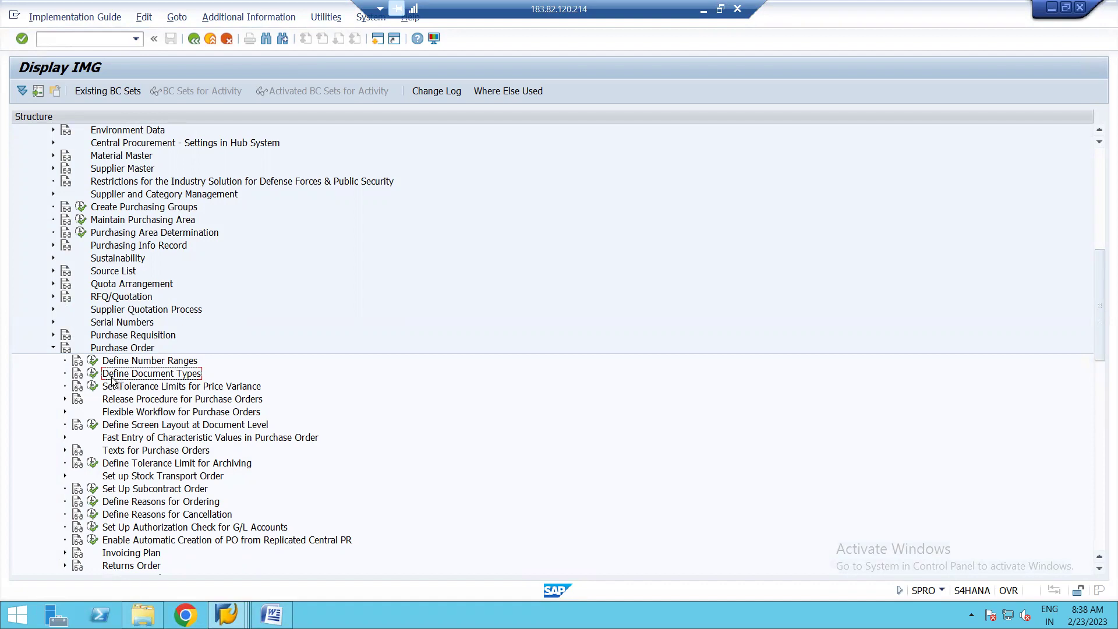
left_click(92, 373)
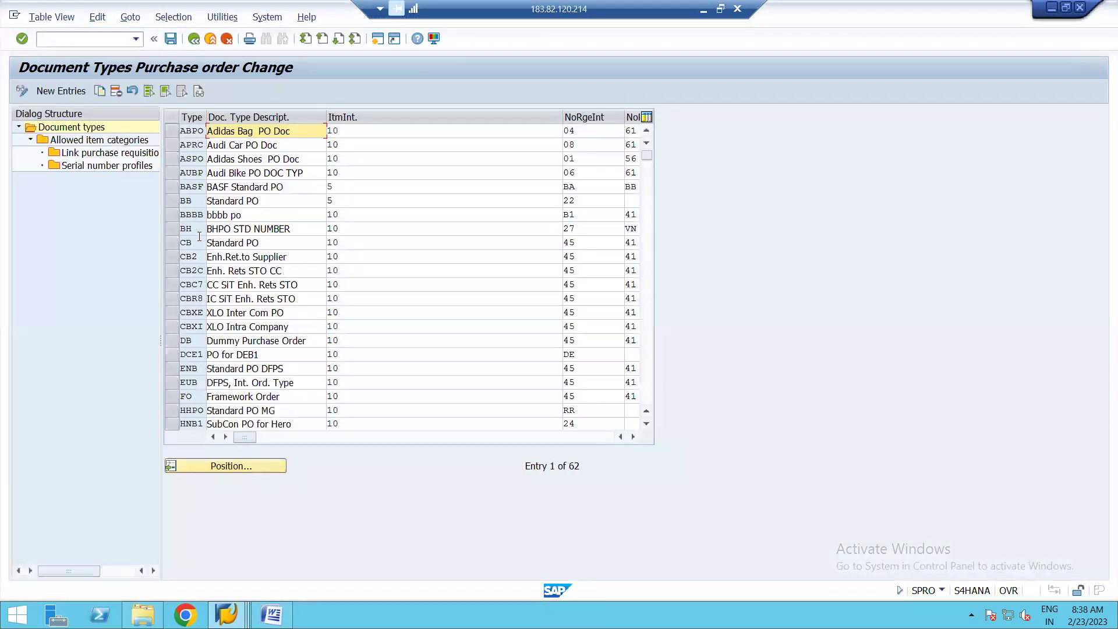
Step: Position the document type list on NB and narrow the ItmInt. column so the number range columns show
left_click(216, 466)
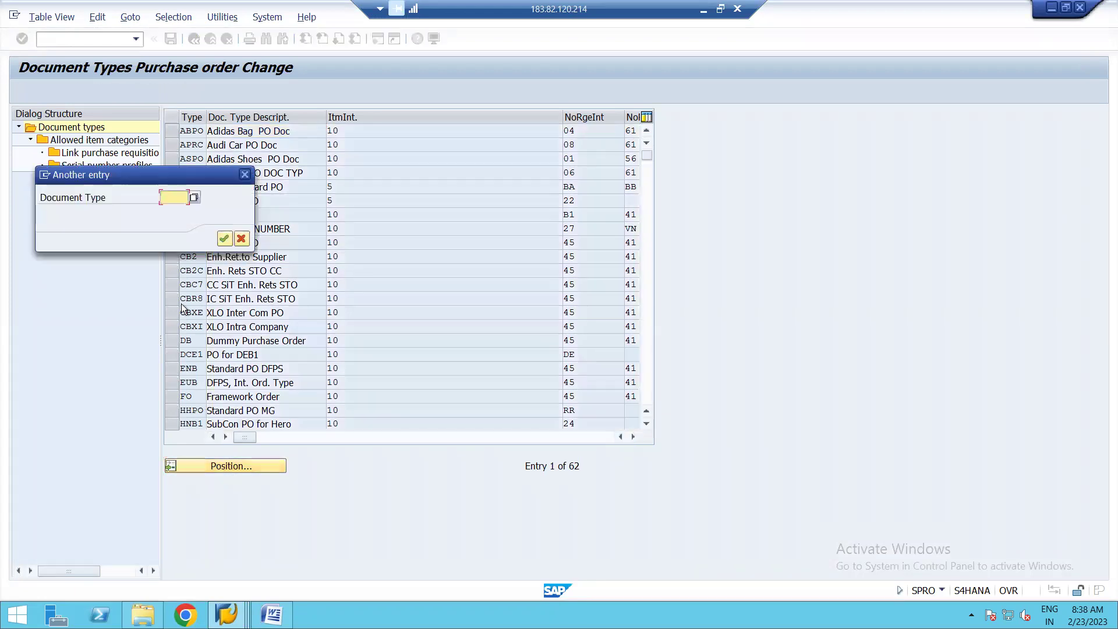
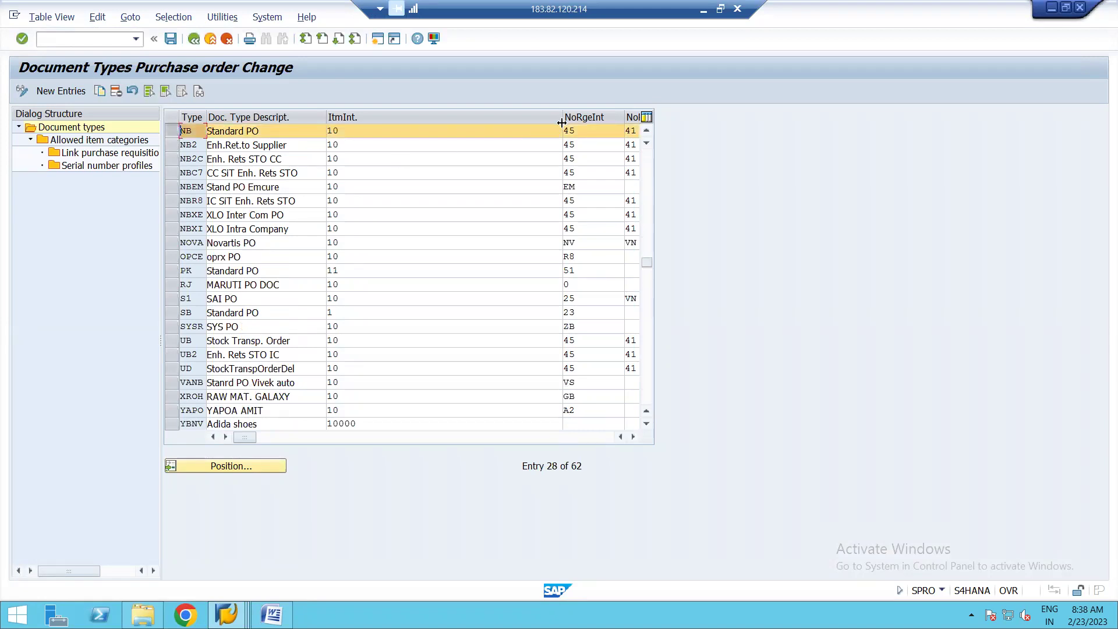
left_click_drag(562, 117, 391, 145)
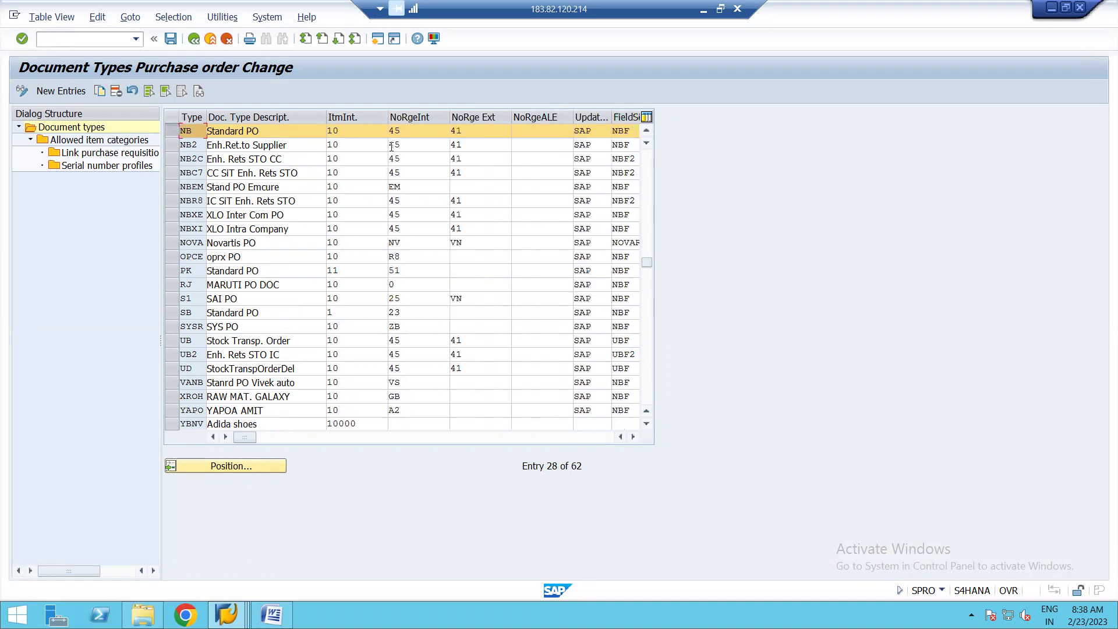
left_click(192, 135)
Step: Switch to the standard purchase order session, enable change mode and add a second item with material 1040973
mouse_move(226, 614)
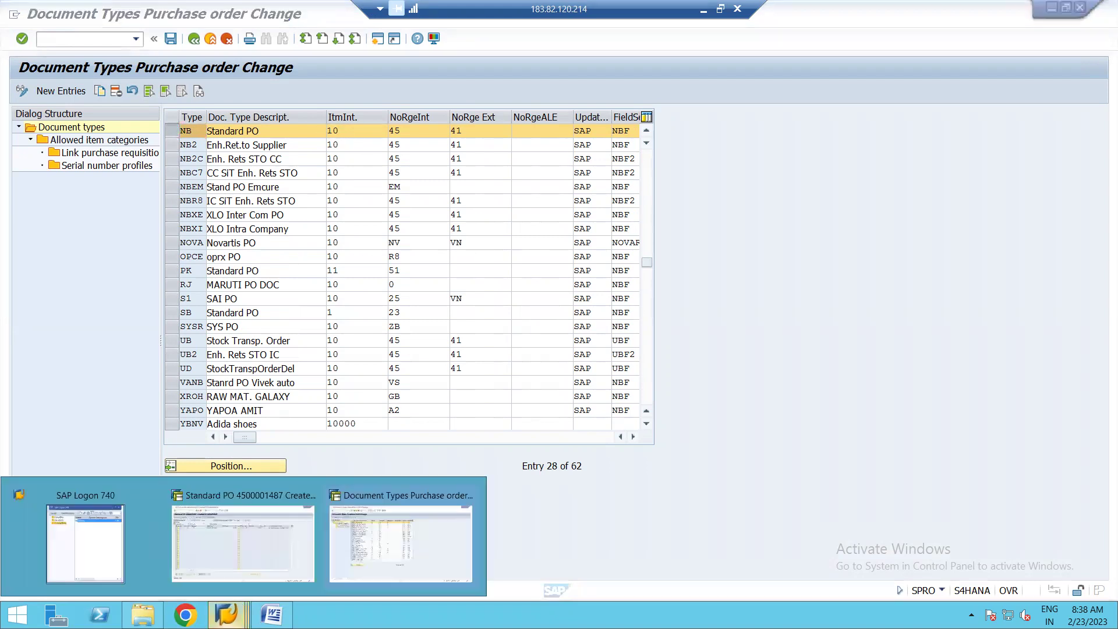
left_click(236, 539)
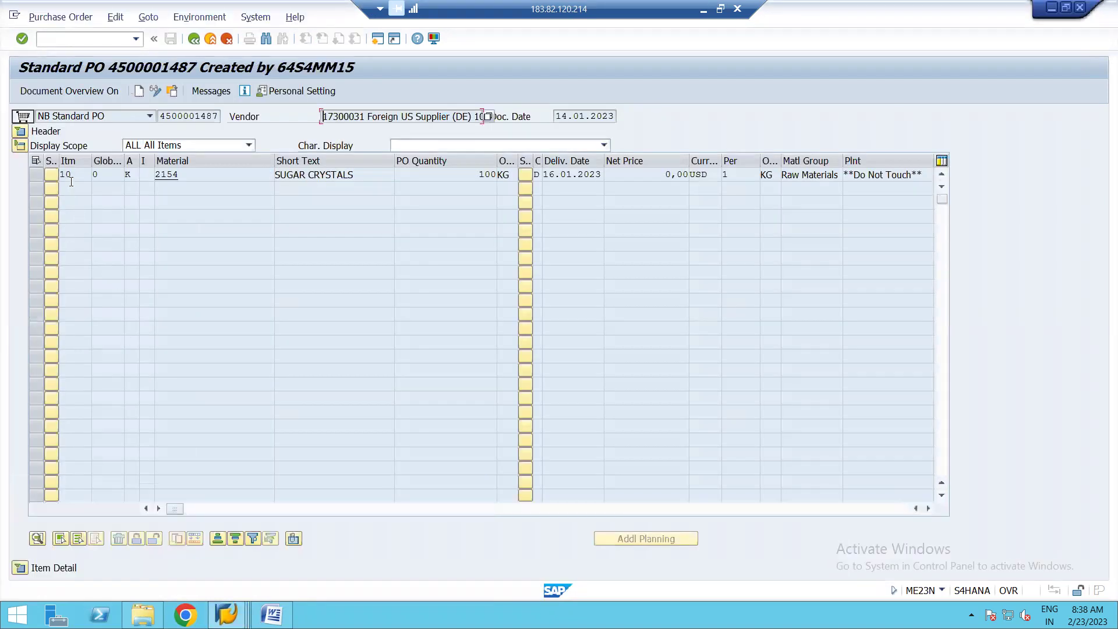
left_click(155, 90)
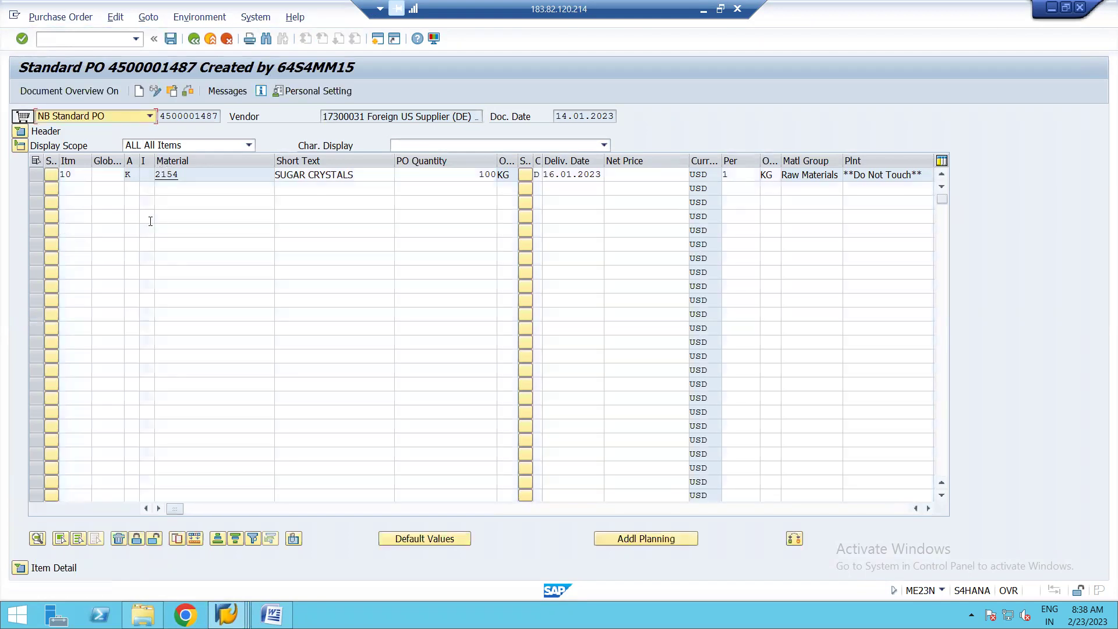
left_click(173, 189)
left_click(174, 189)
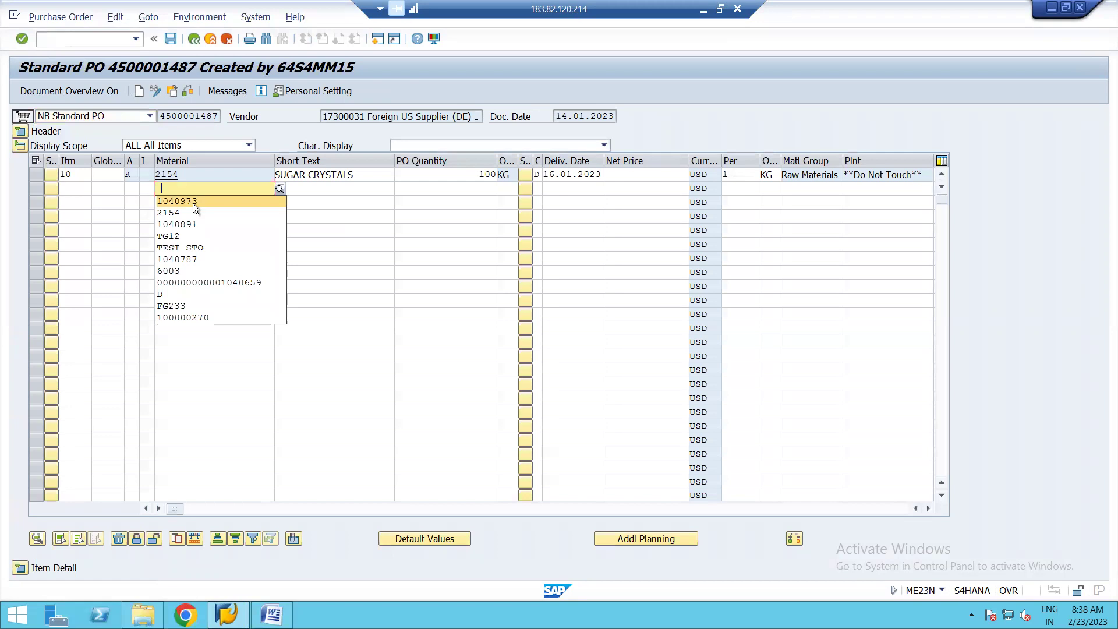
left_click(197, 202)
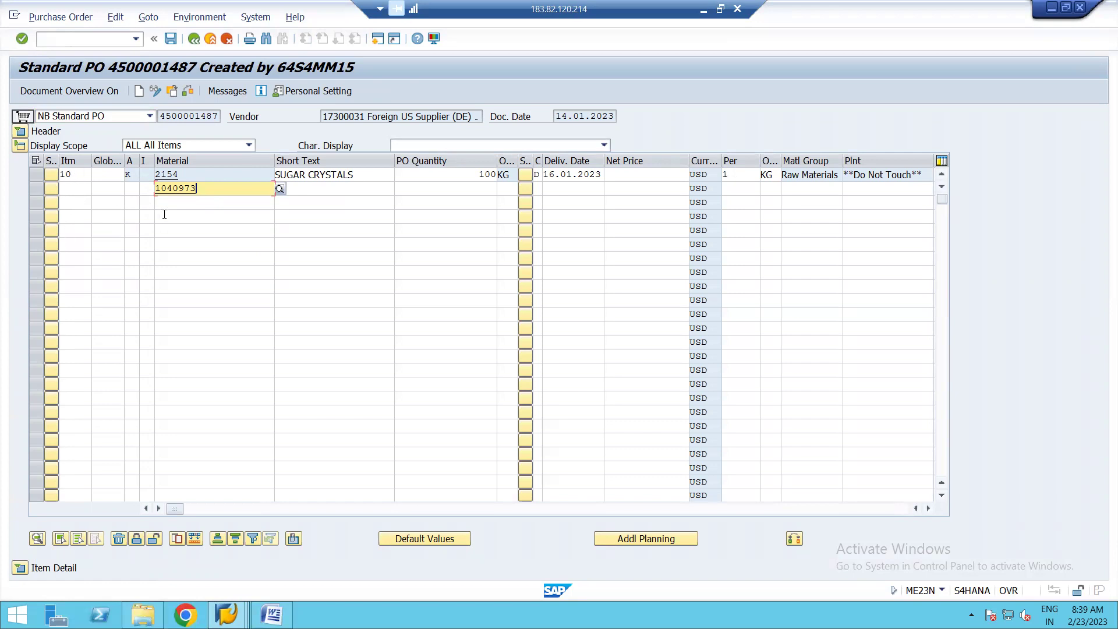
key("Return")
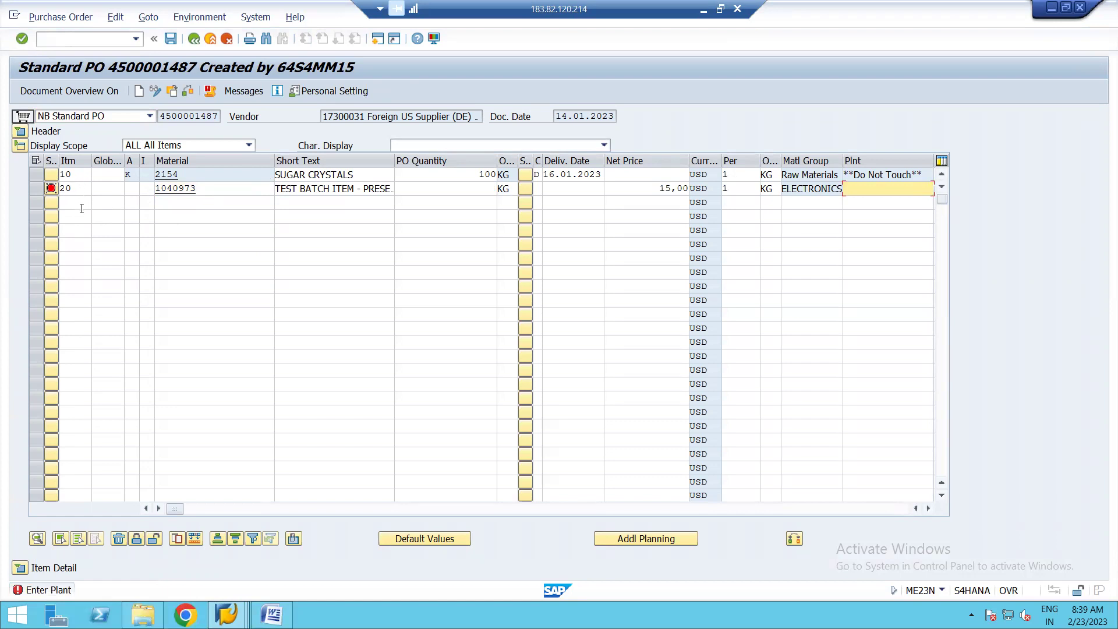
Step: Return to the document types session to check NB's internal number range, and compare it with the purchase order's number in the other session
key("alt+Tab")
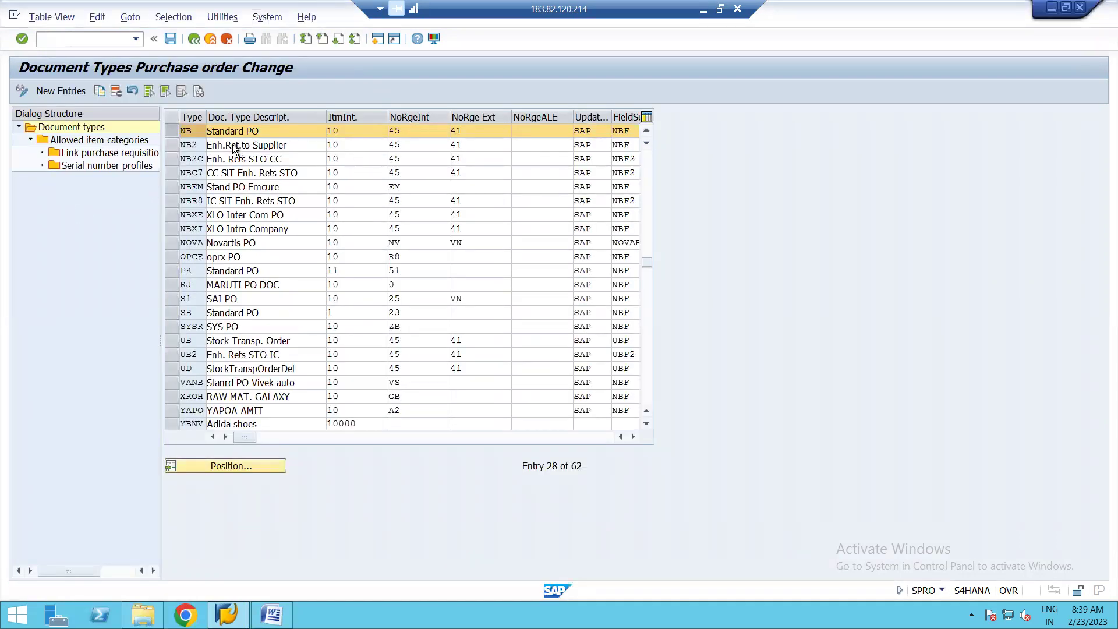
left_click(410, 132)
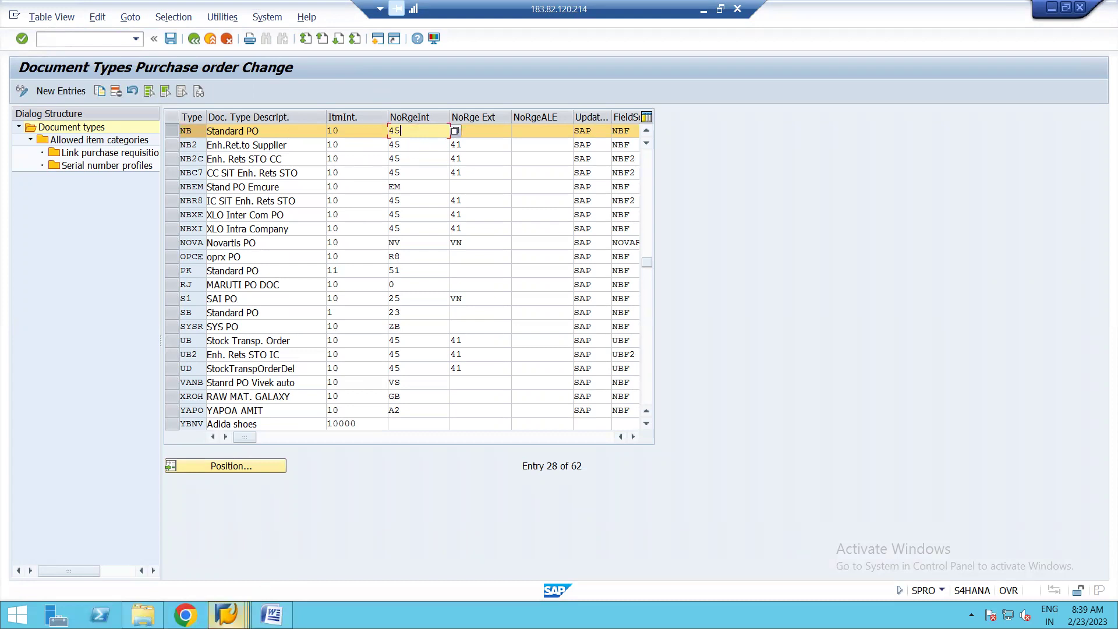
mouse_move(236, 602)
left_click(254, 550)
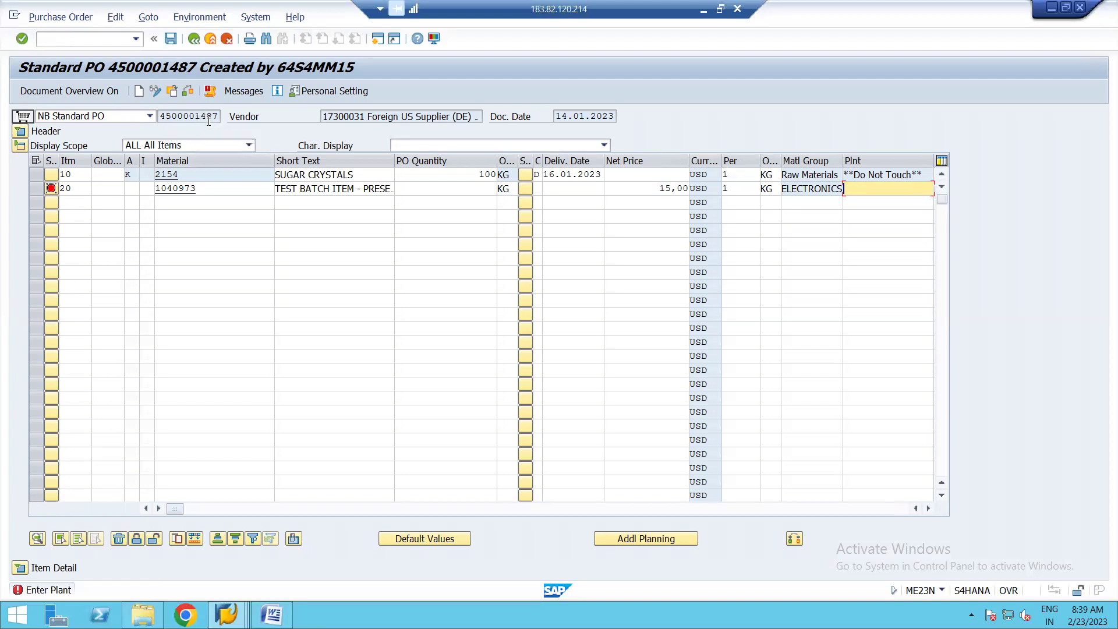
Step: Back in the document types session, list the possible internal number ranges for NB, examine range 45 and close the list
key("alt+Tab")
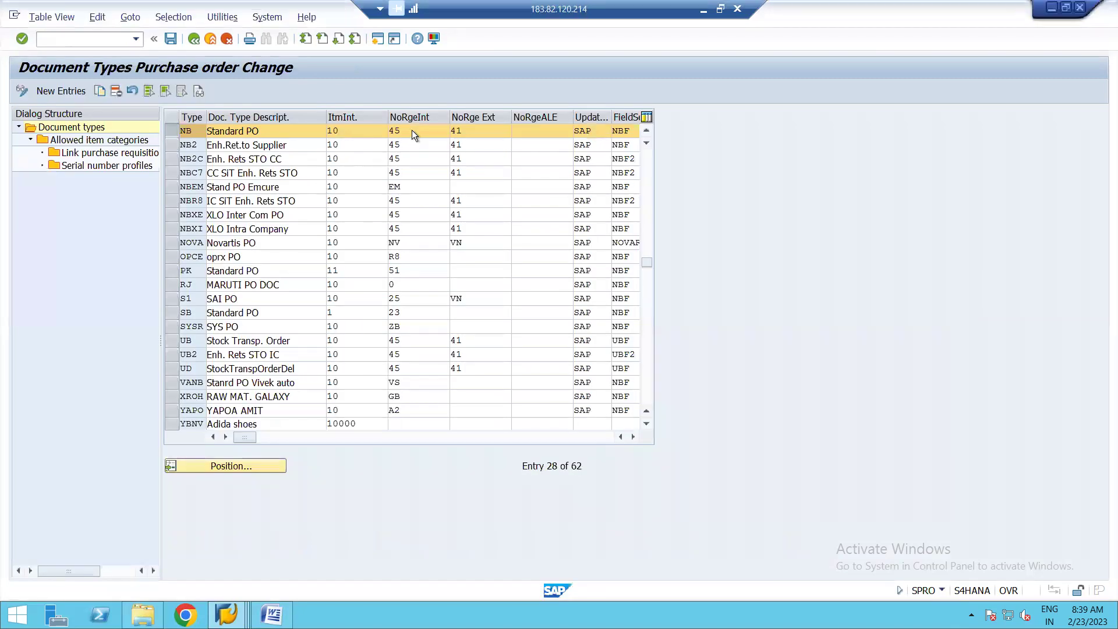
left_click(411, 131)
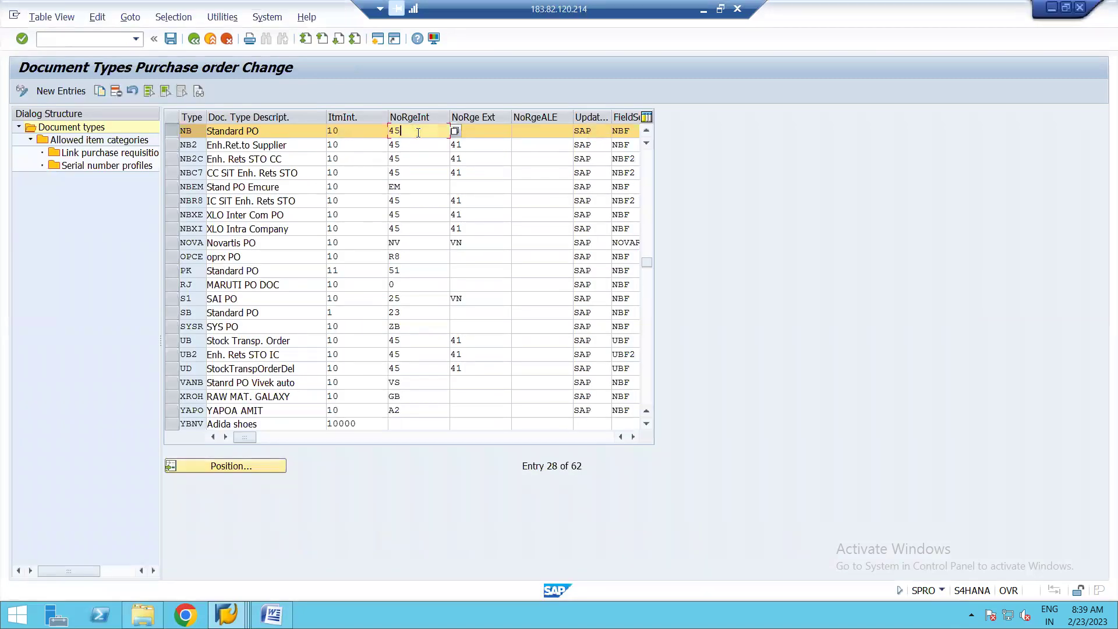
left_click(455, 131)
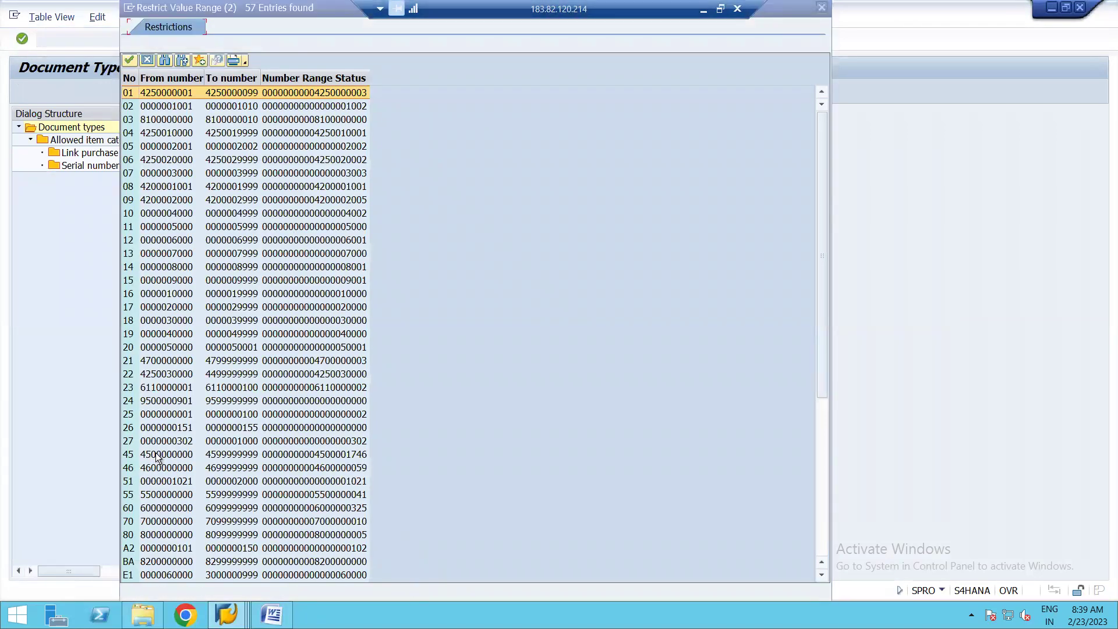
left_click(347, 456)
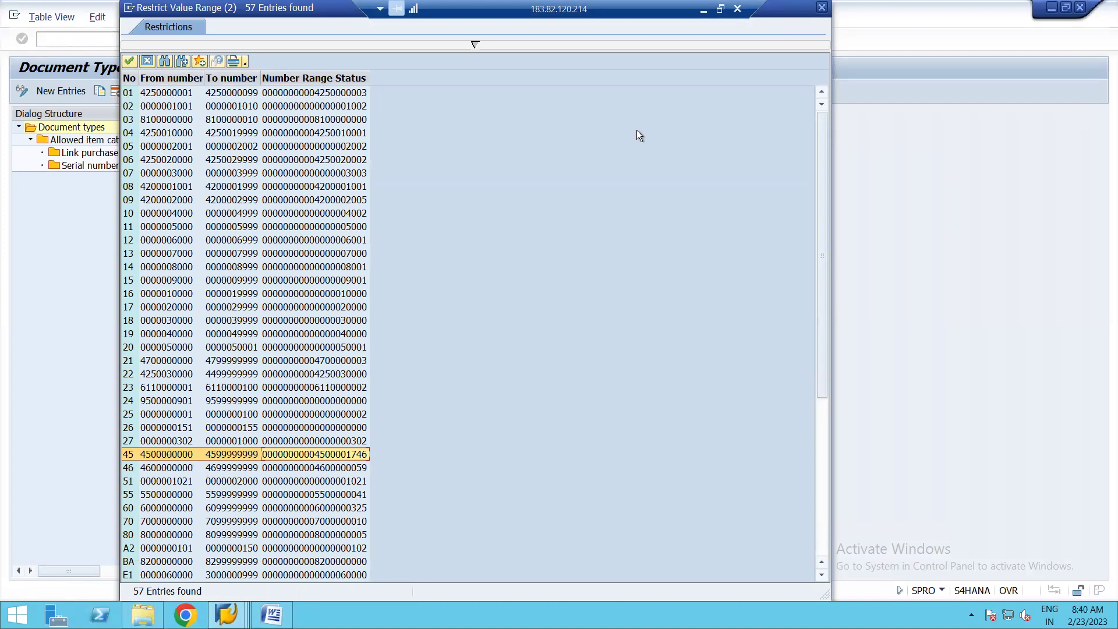
left_click(821, 7)
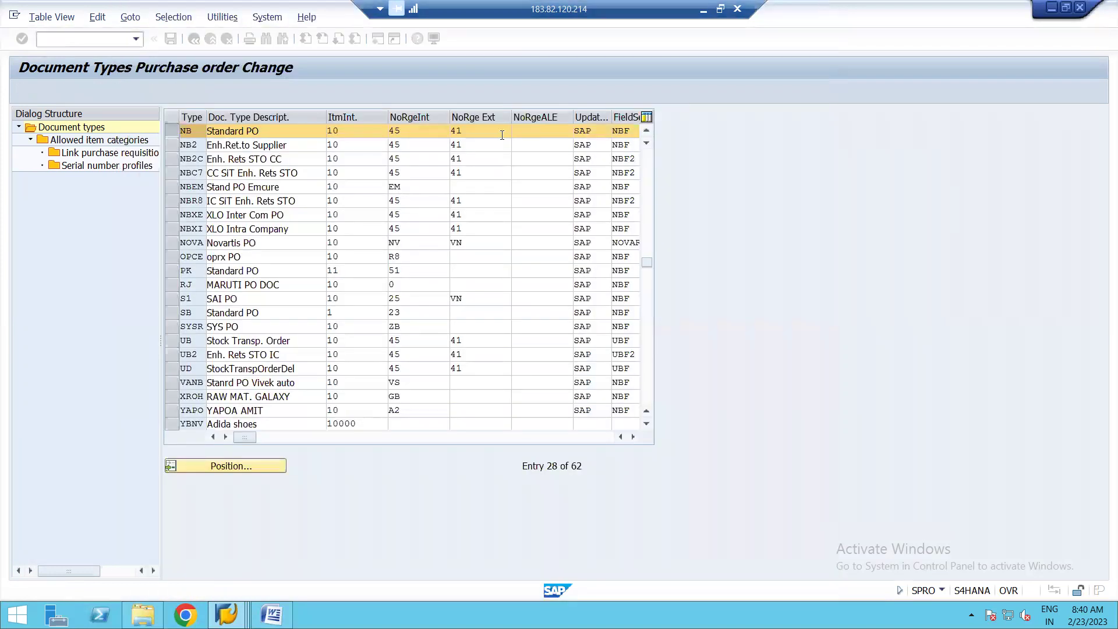
Step: List the possible external number ranges for document type NB, examine their limits and close the list
left_click(476, 131)
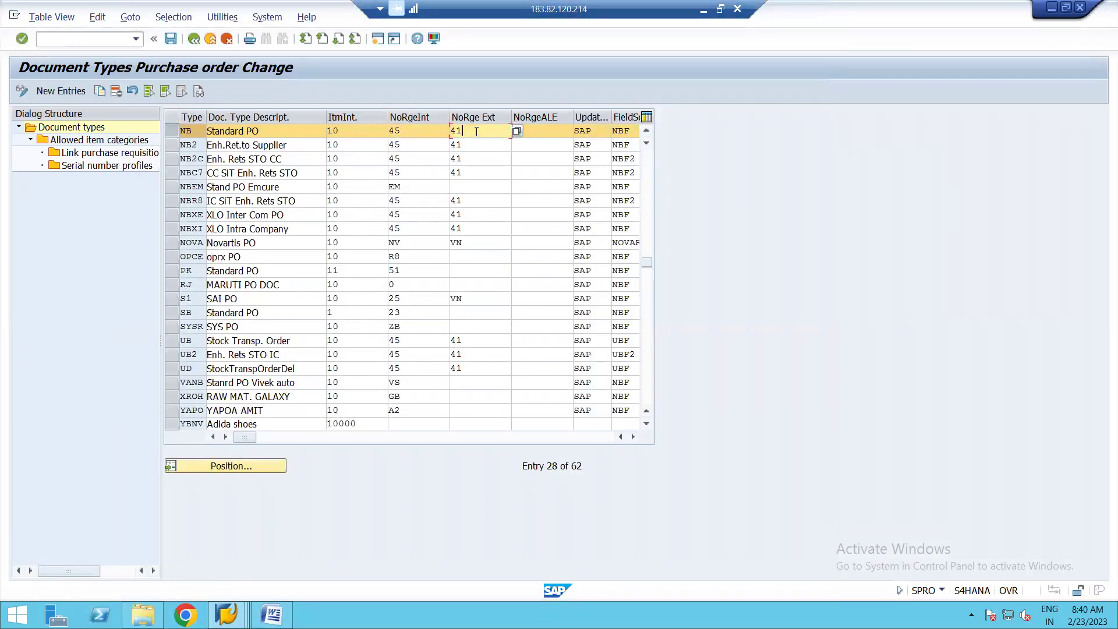
left_click(516, 132)
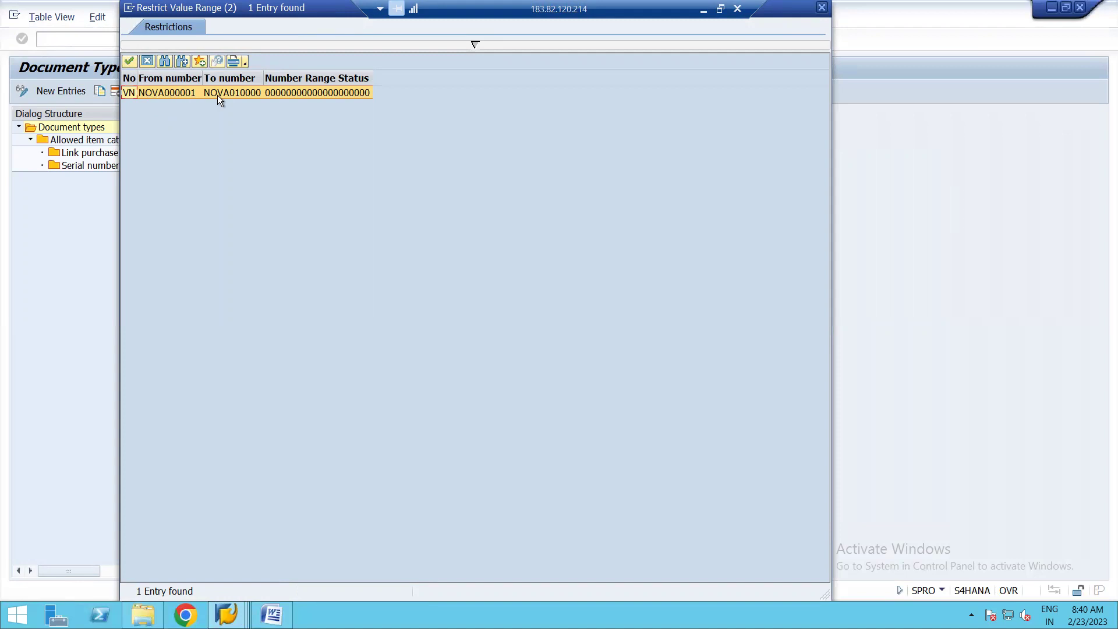
left_click(152, 65)
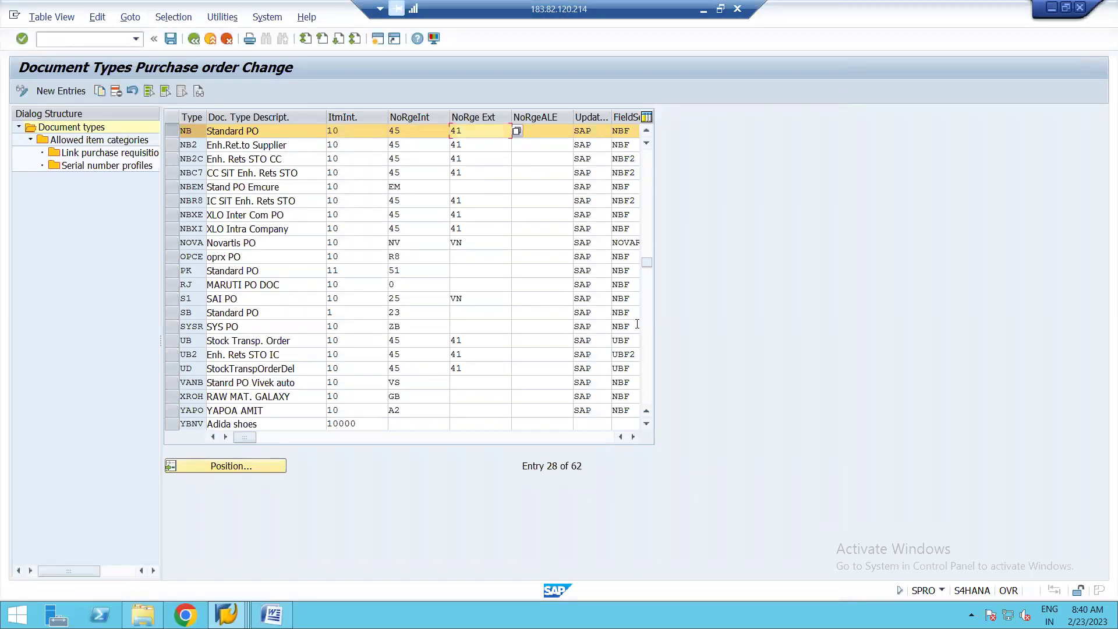
Step: Review NB's field selection key and its allowed item categories, and return to the implementation guide
left_click(633, 436)
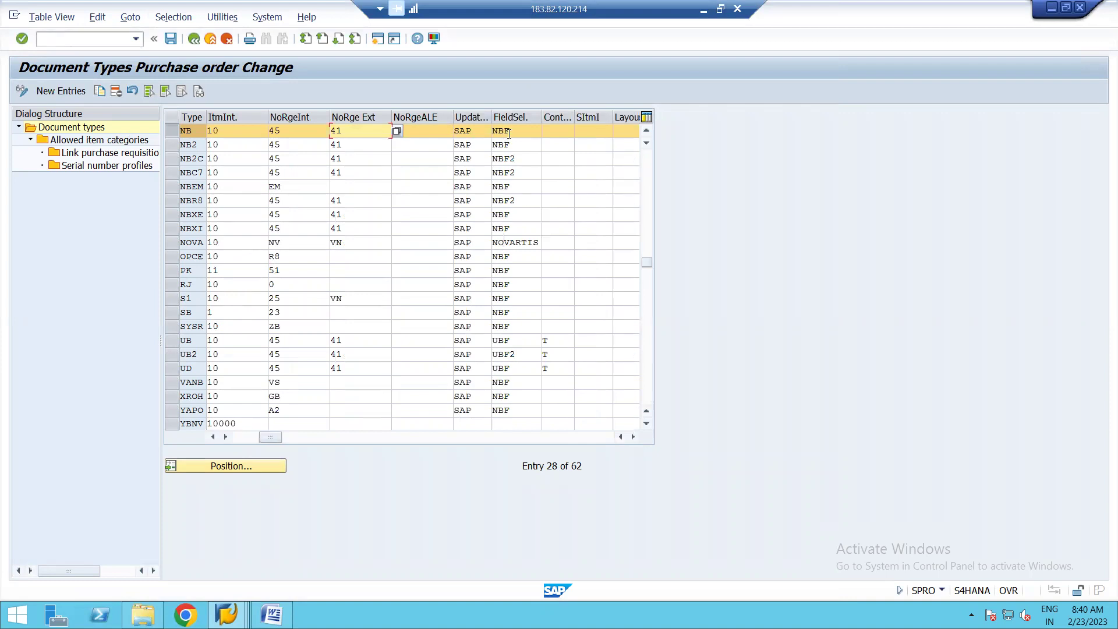
double_click(86, 140)
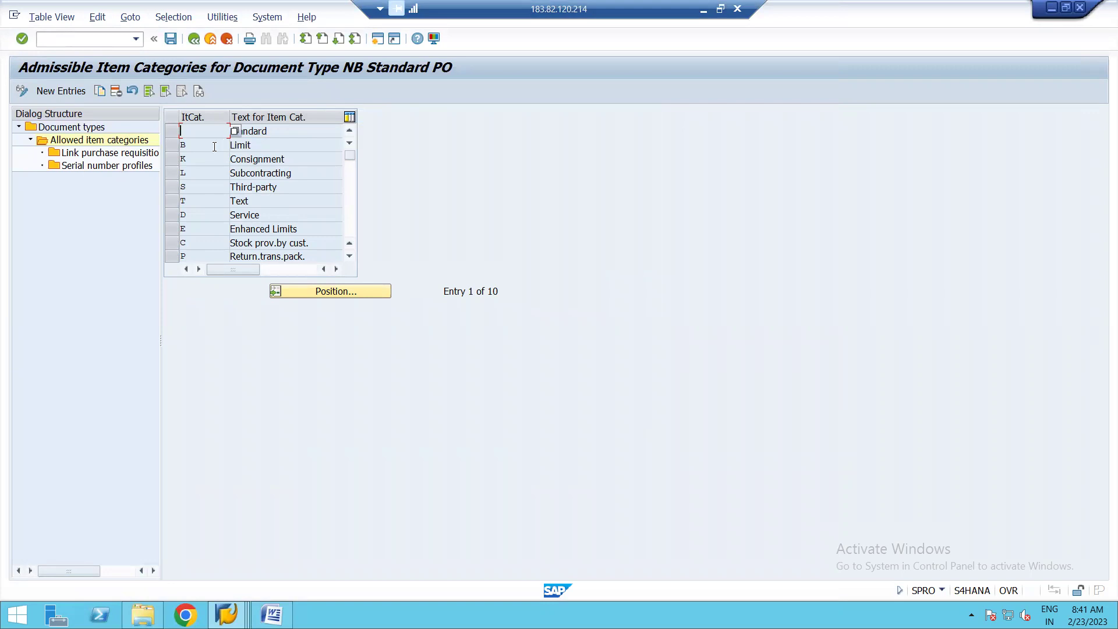
left_click(269, 131)
left_click(194, 39)
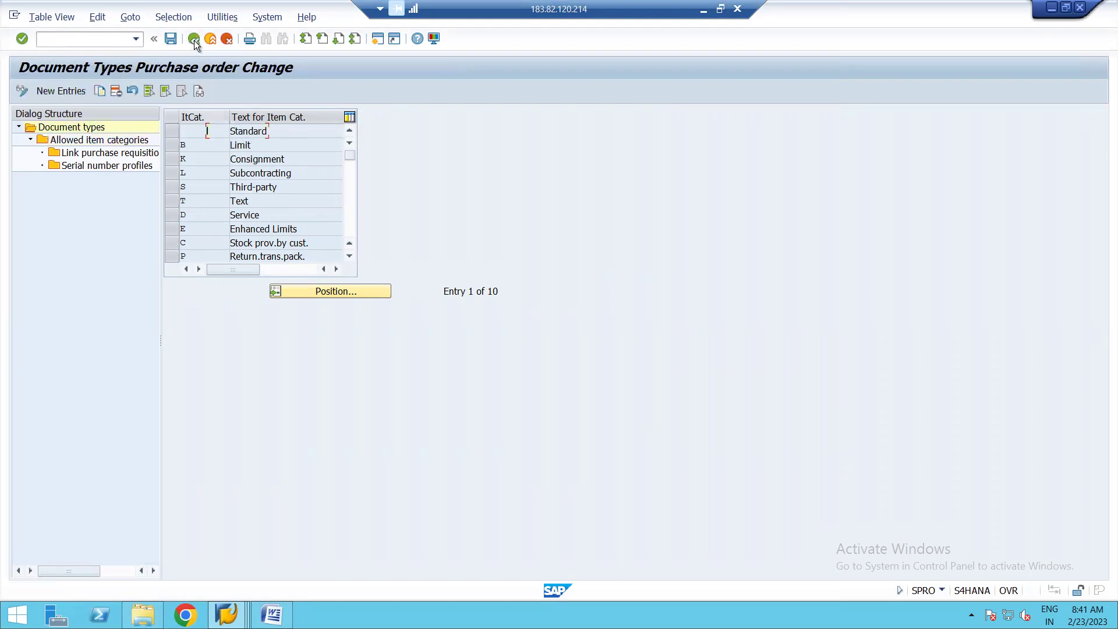
left_click(194, 39)
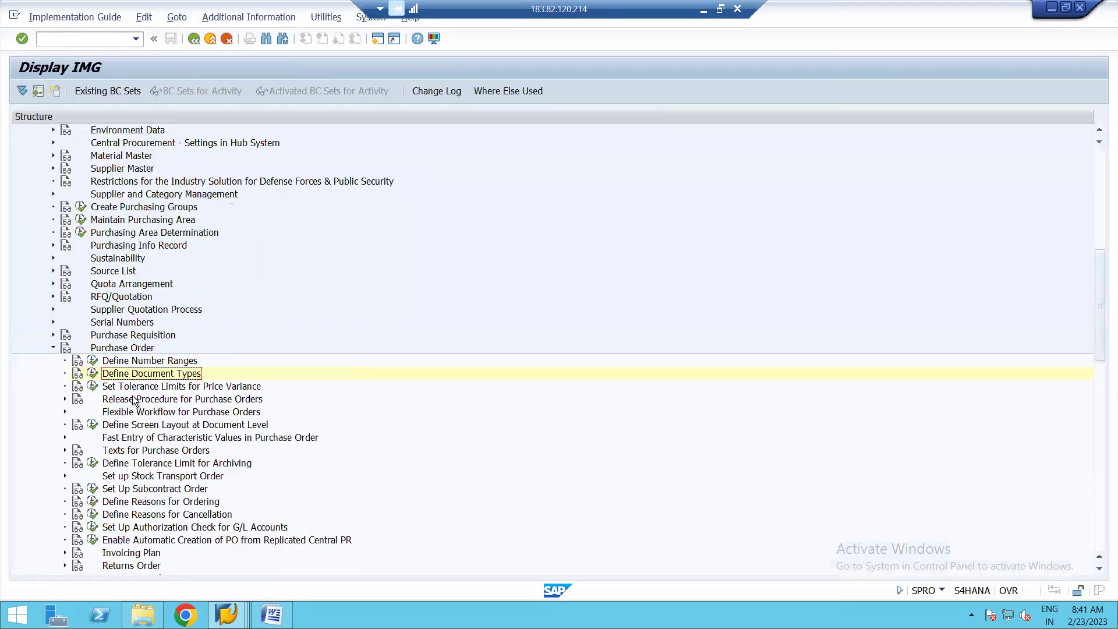
Step: Run Define Screen Layout at Document Level, locate field selection key NBF and open its field selection groups
left_click(92, 424)
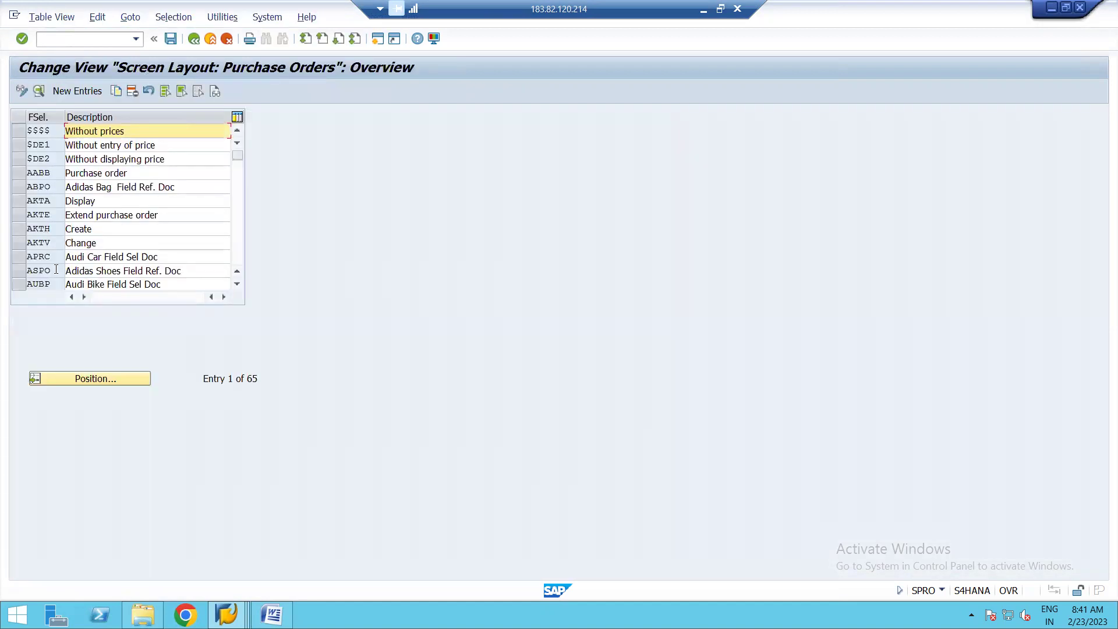
left_click(88, 377)
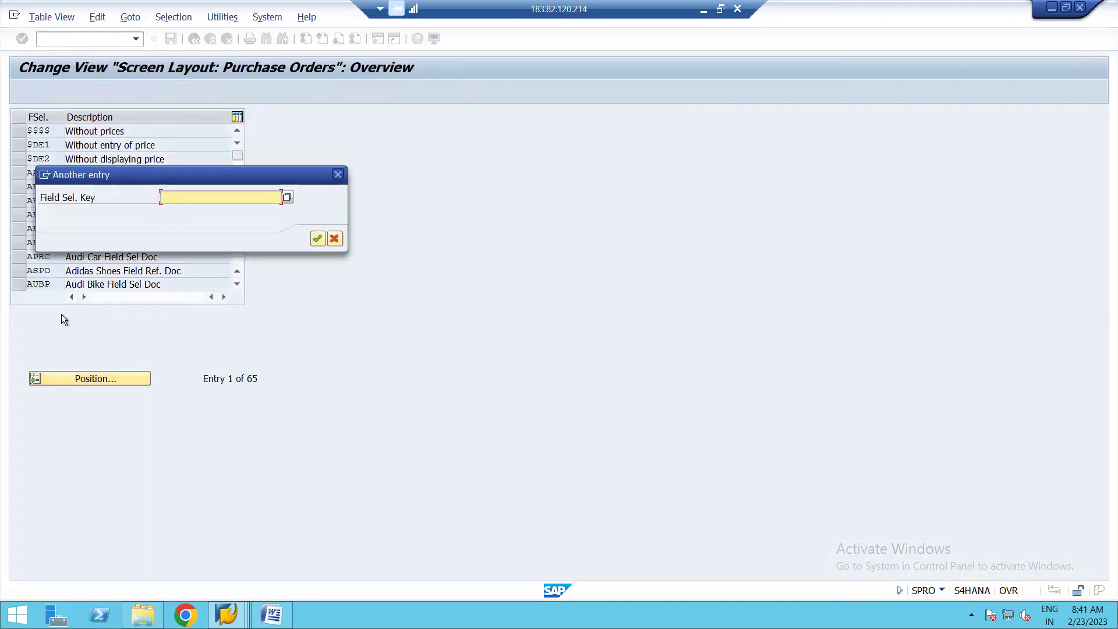
type("nbf")
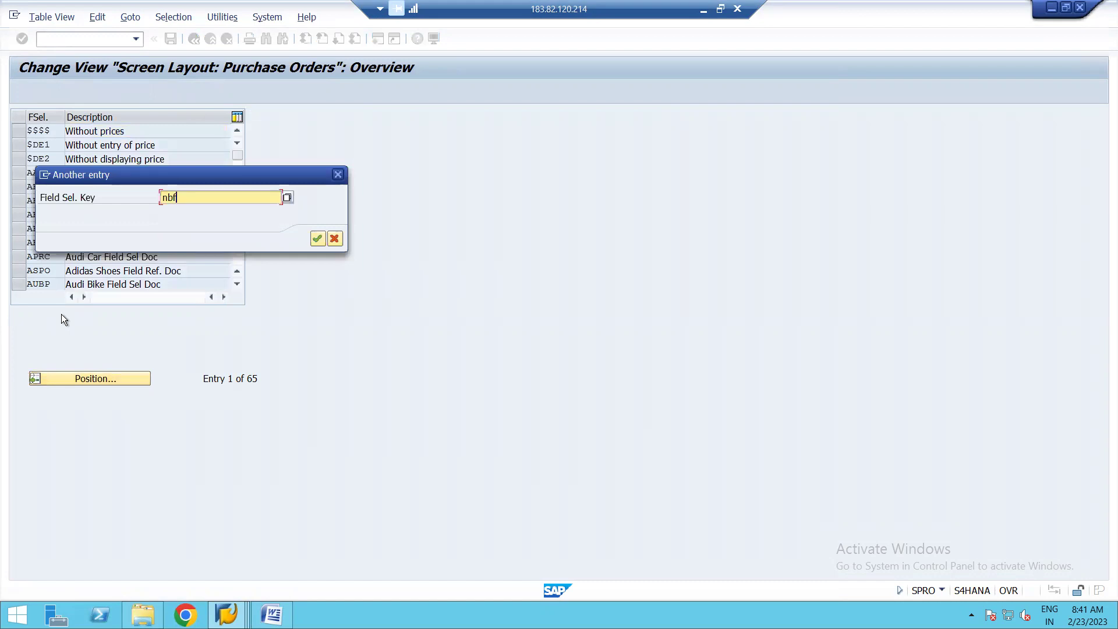
key("Return")
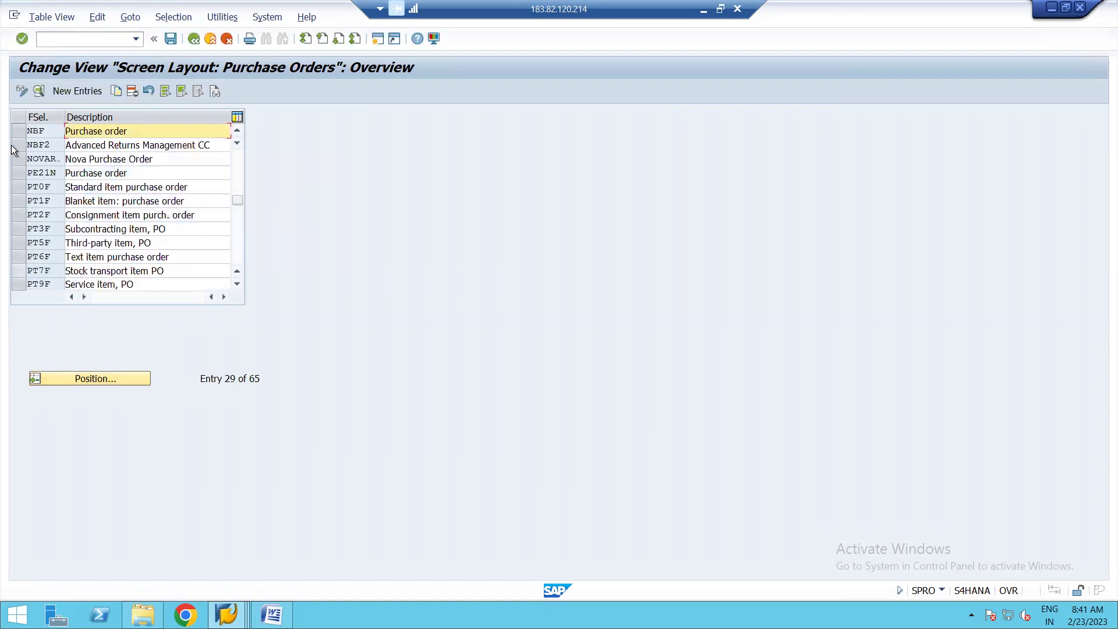
left_click(16, 132)
left_click(40, 88)
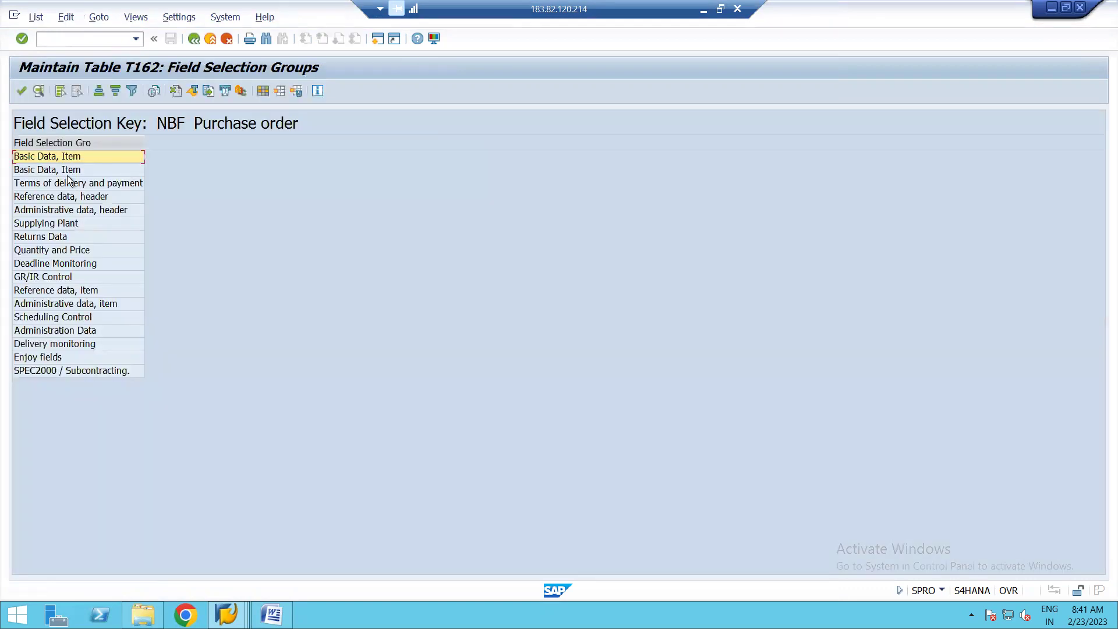
Step: Examine the required, optional and display settings of NBF's field selection groups from Basic Data, Item through Reference data, item
double_click(47, 156)
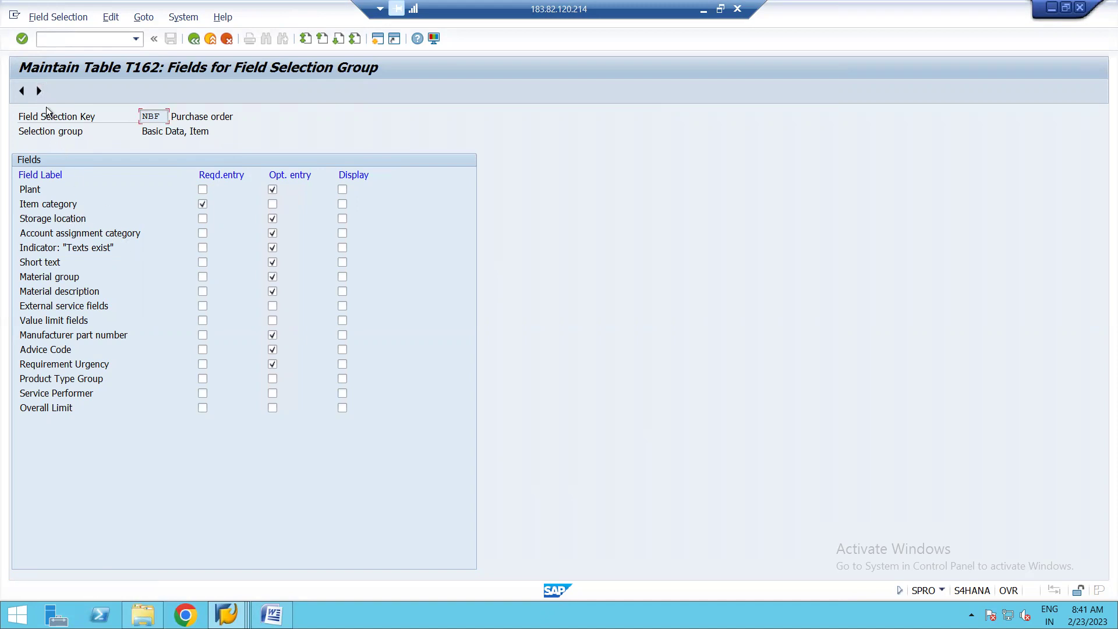
left_click(38, 90)
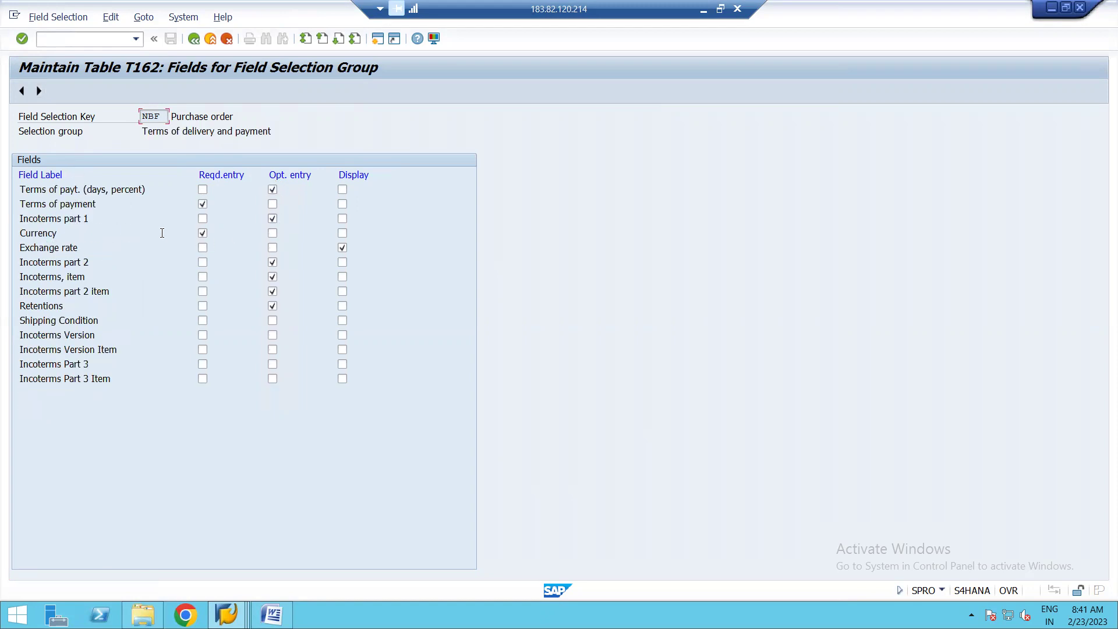
left_click(38, 91)
left_click(40, 92)
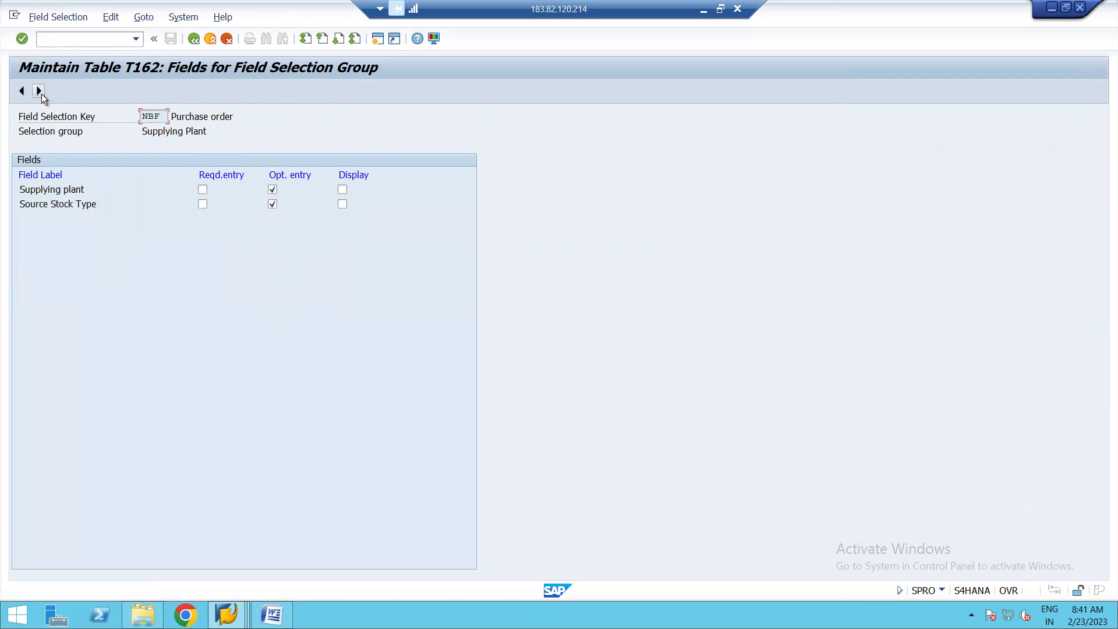
left_click(39, 92)
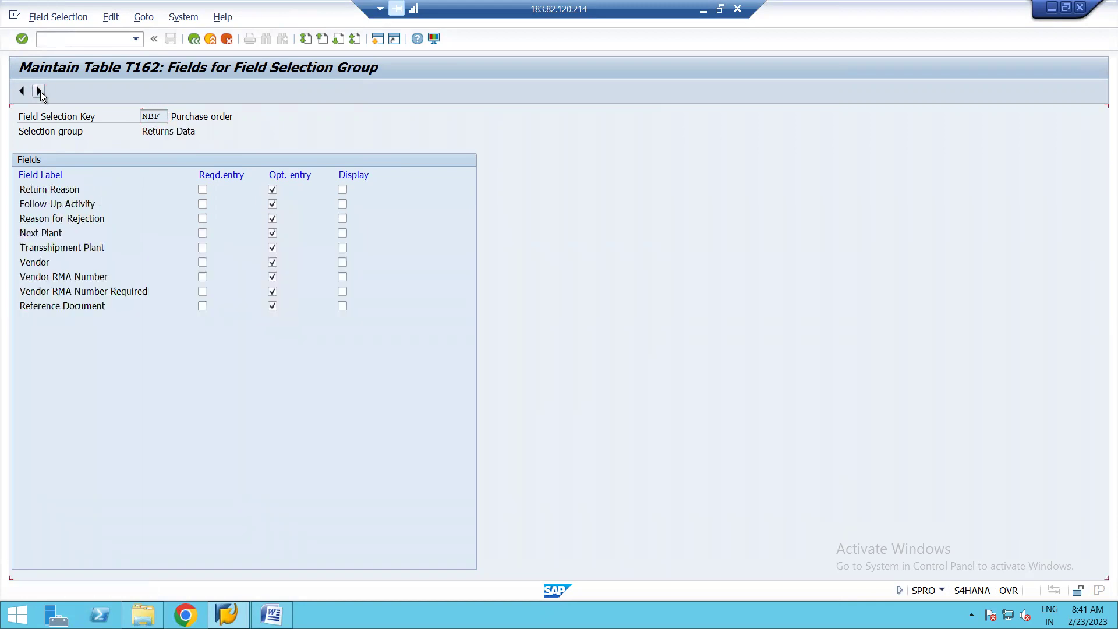
left_click(40, 91)
left_click(39, 91)
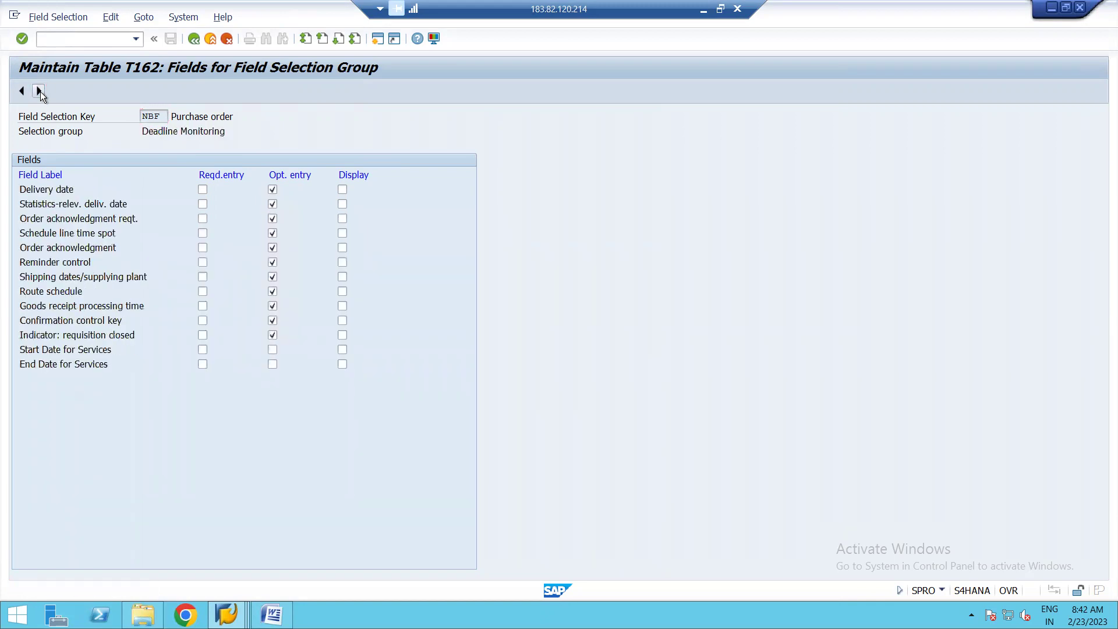
left_click(40, 91)
left_click(40, 92)
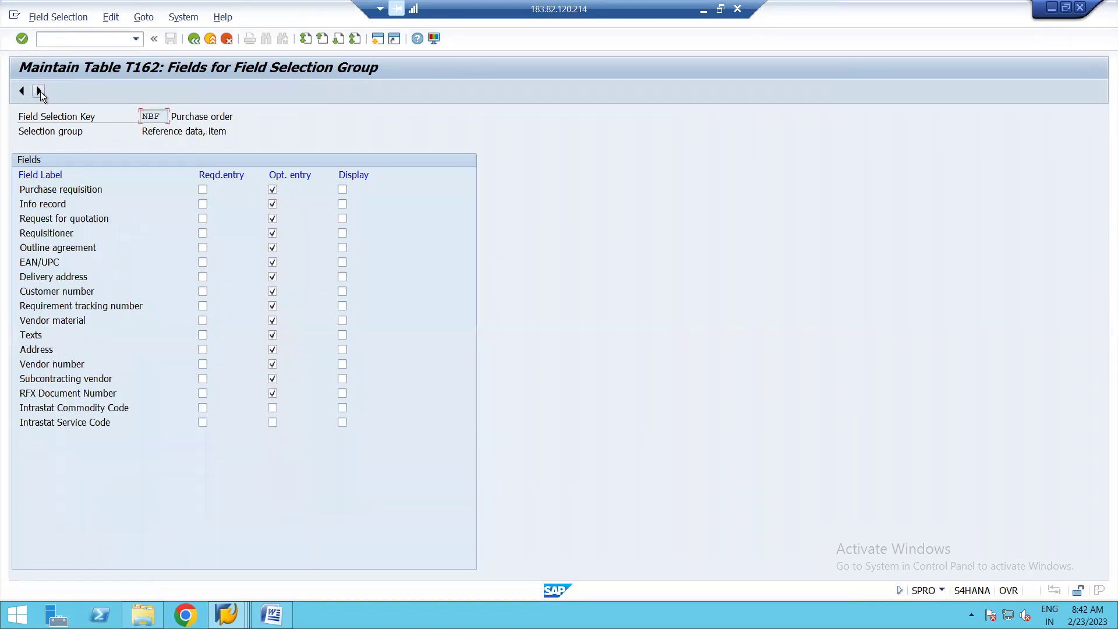
Step: Leave the field selection groups, check question 5 on document category in the Word document, and return to SAP Easy Access
left_click(194, 38)
left_click(194, 39)
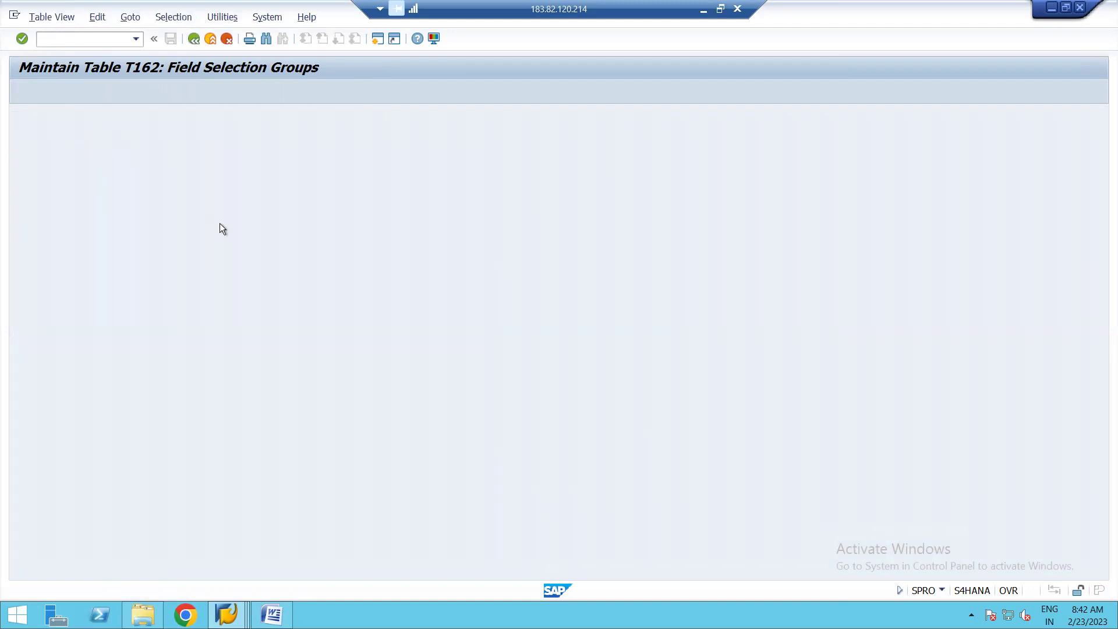
left_click(272, 615)
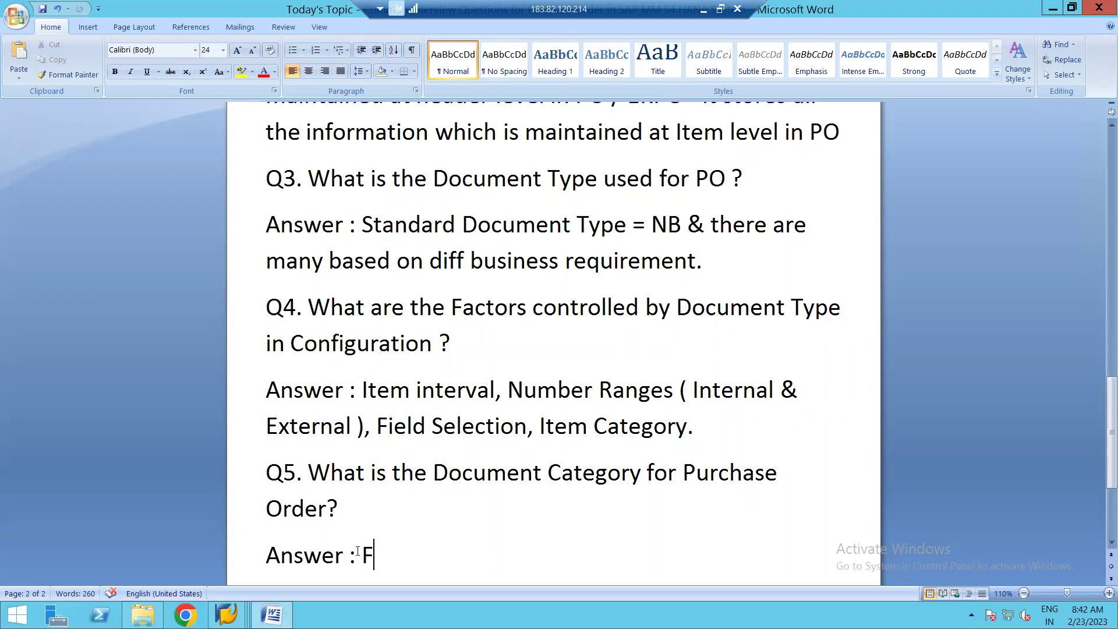
mouse_move(227, 614)
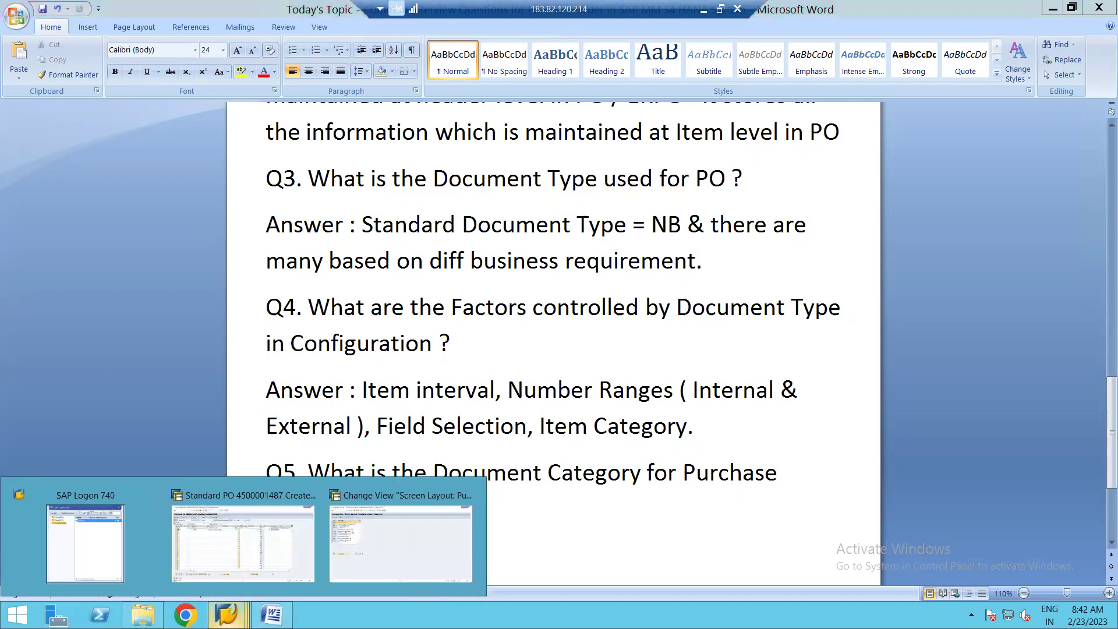
left_click(407, 539)
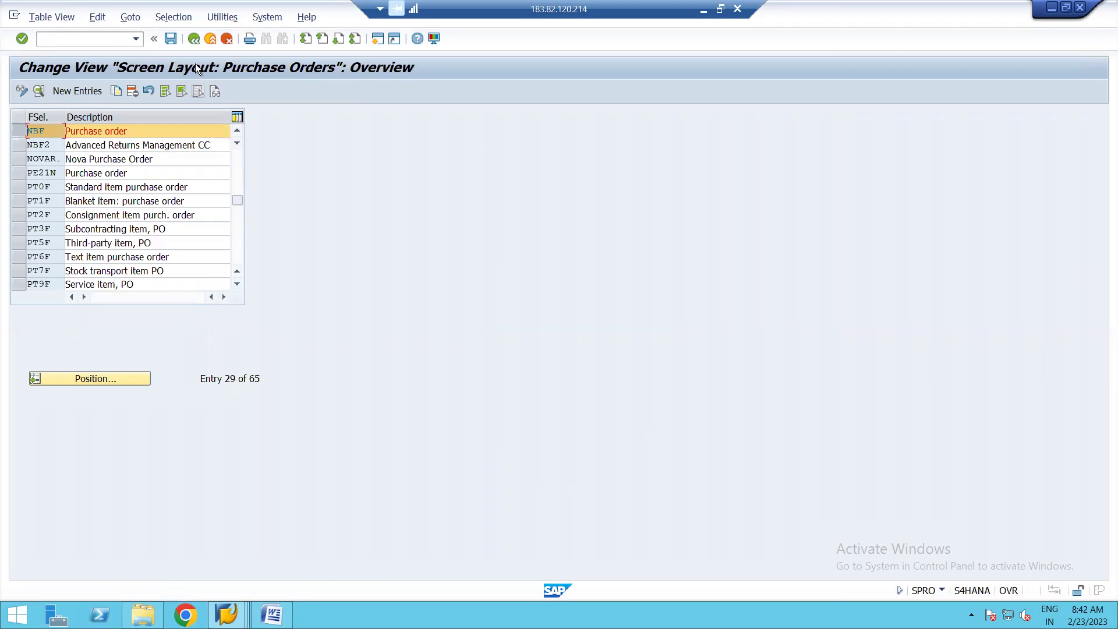
left_click(194, 39)
left_click(194, 40)
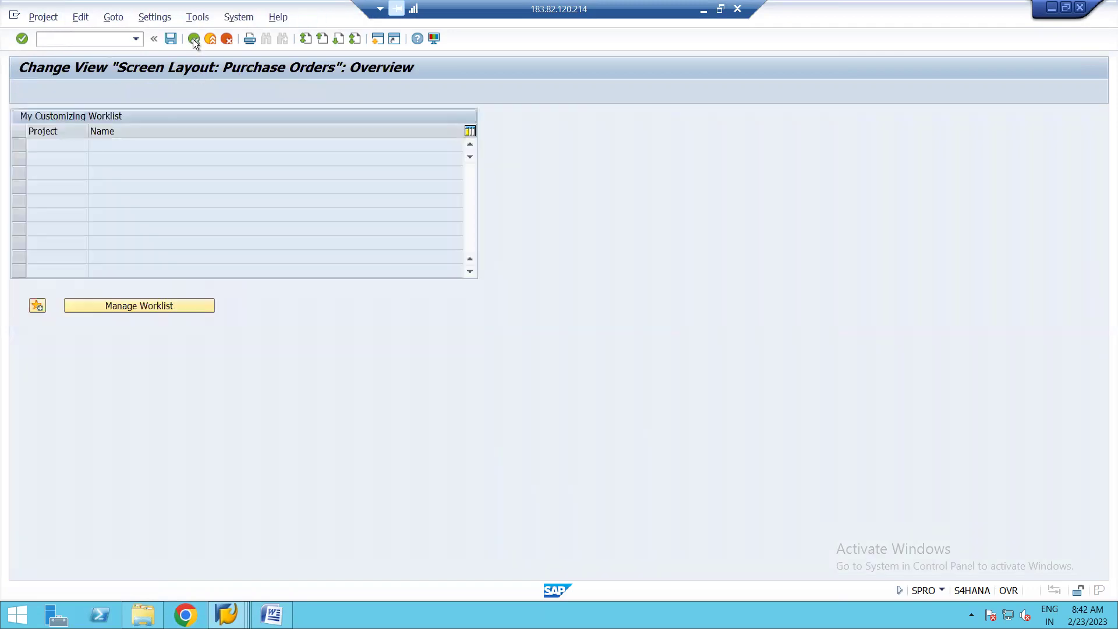
left_click(193, 39)
Step: Run transaction SE16 and open the selection screen for table EKKO
type("se16")
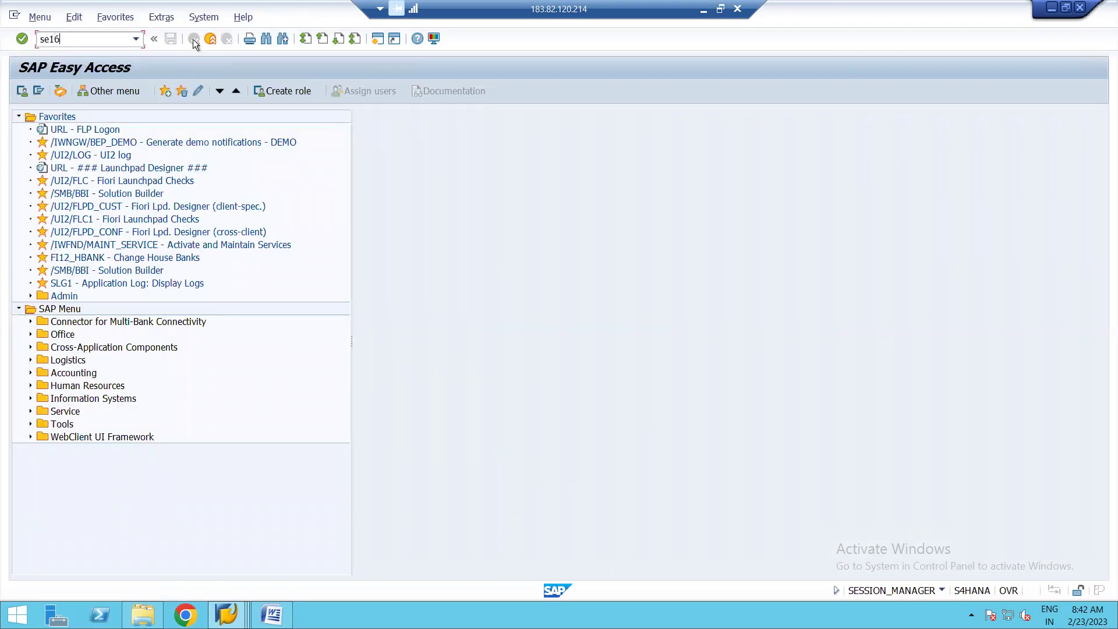
key("Return")
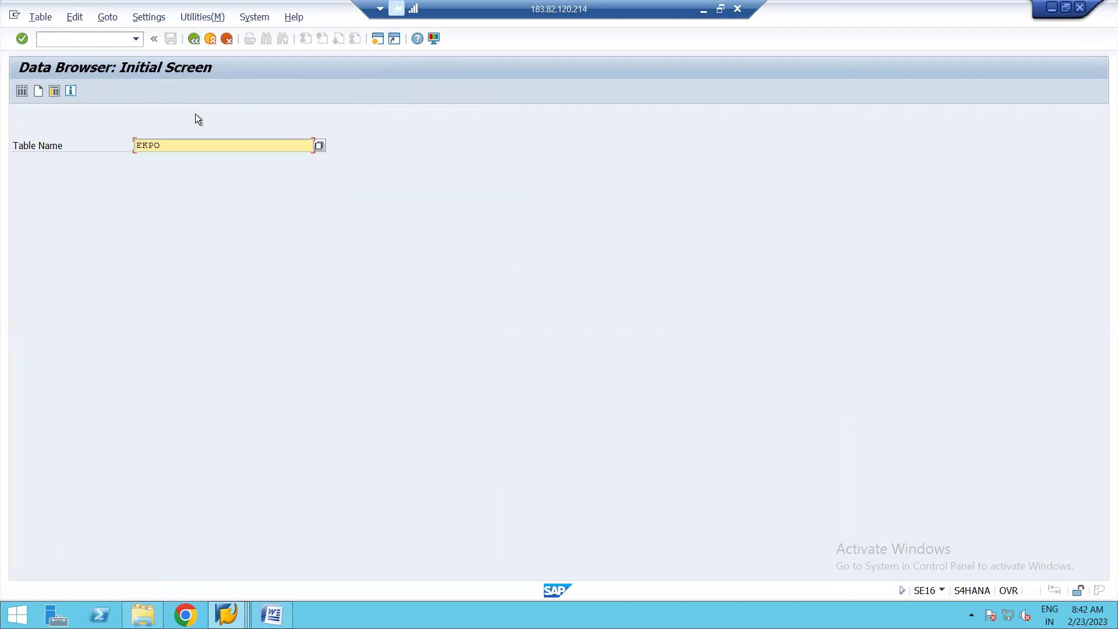
key("BackSpace")
key("BackSpace")
key("BackSpace")
key("BackSpace")
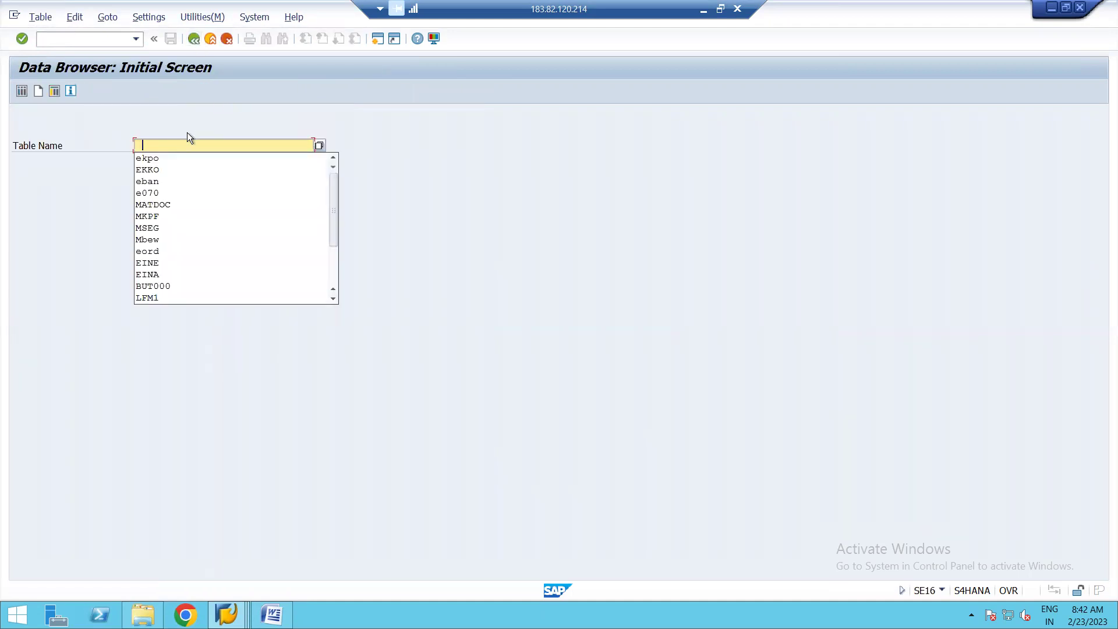
left_click(148, 169)
key("Return")
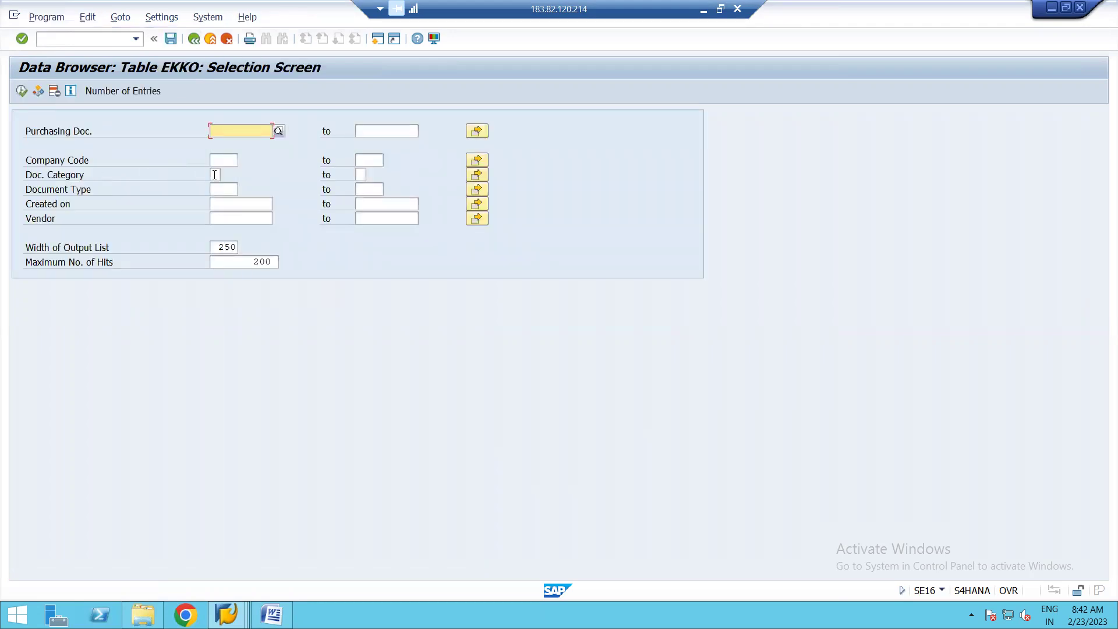
Step: Restrict the EKKO selection to document category F (Purchase Order) and check the number of matching entries
left_click(215, 175)
left_click(226, 175)
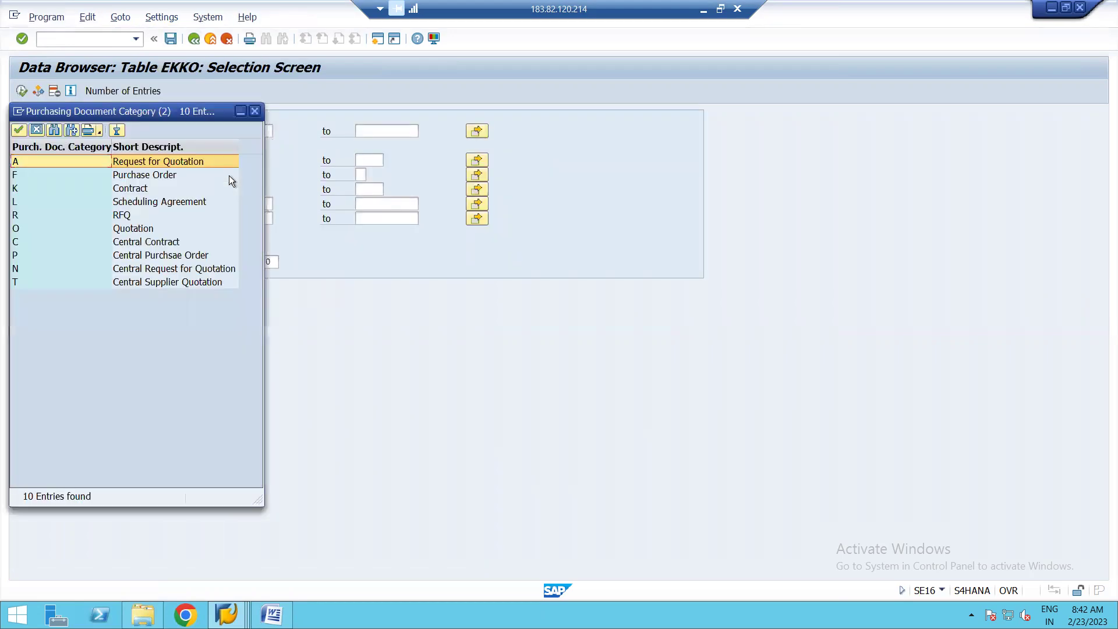
left_click(158, 173)
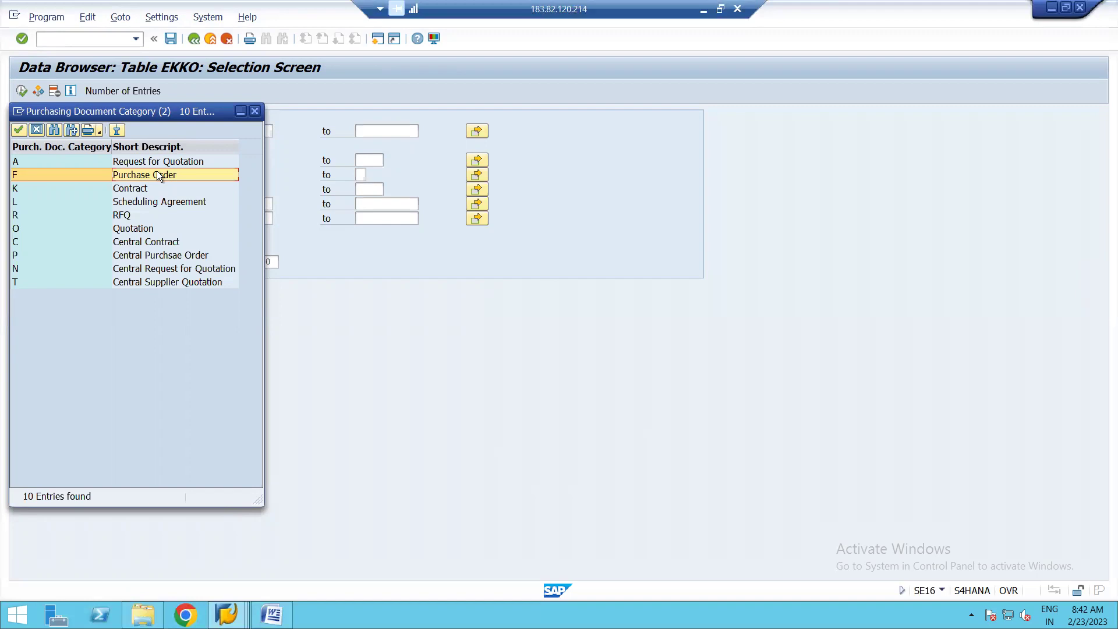
double_click(125, 176)
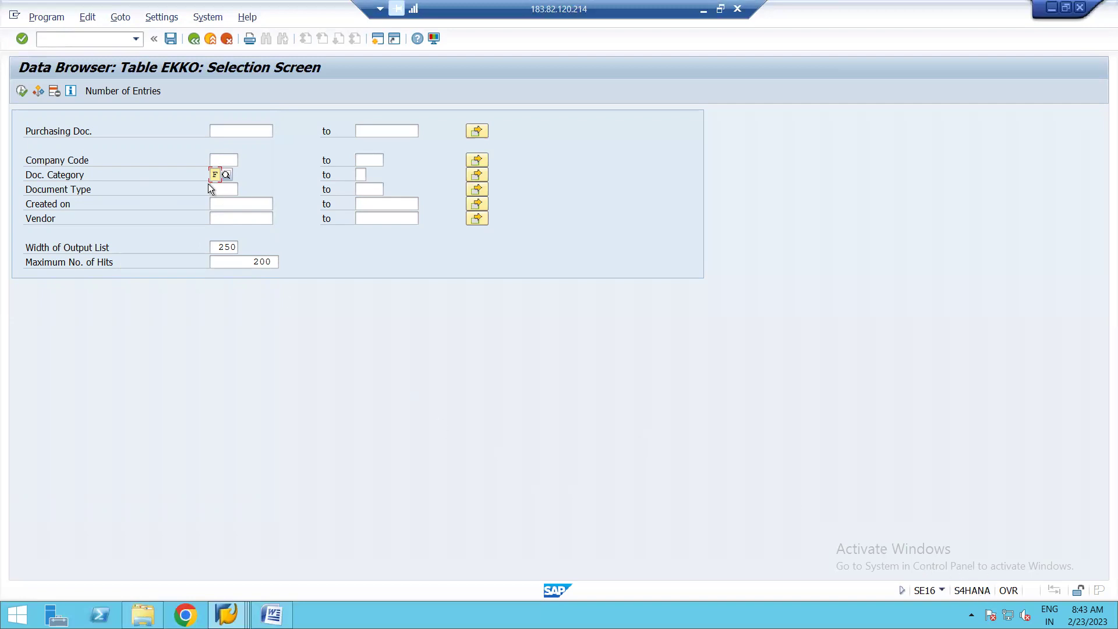
left_click(122, 92)
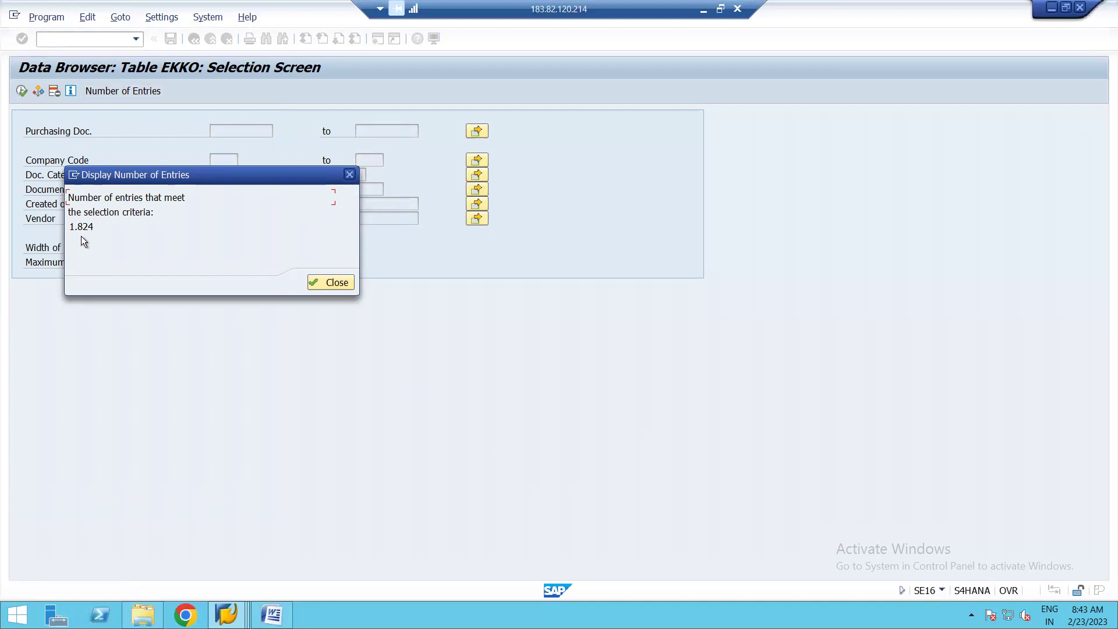
left_click(330, 283)
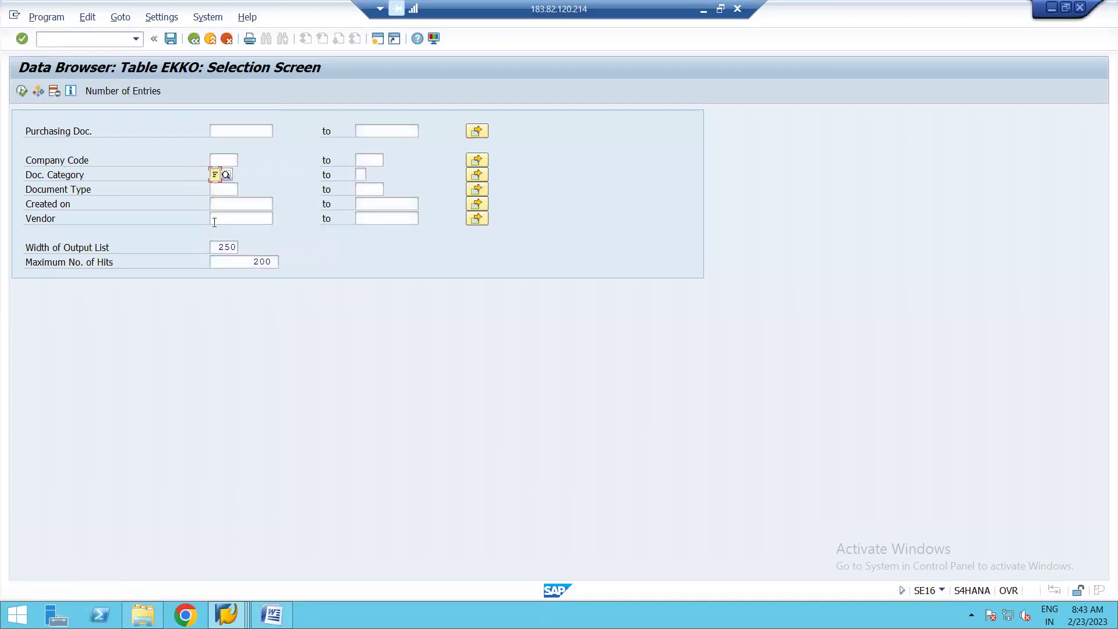
Step: Clear the maximum number of hits and execute the EKKO selection
left_click(247, 264)
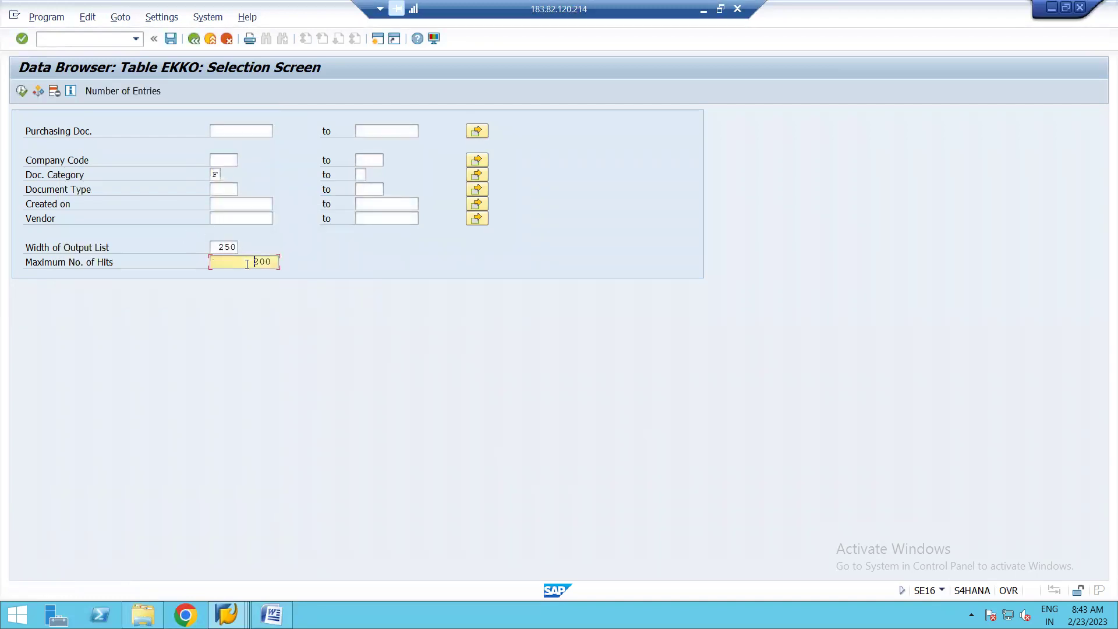
key("Delete")
key("Delete")
key("Delete")
left_click(22, 91)
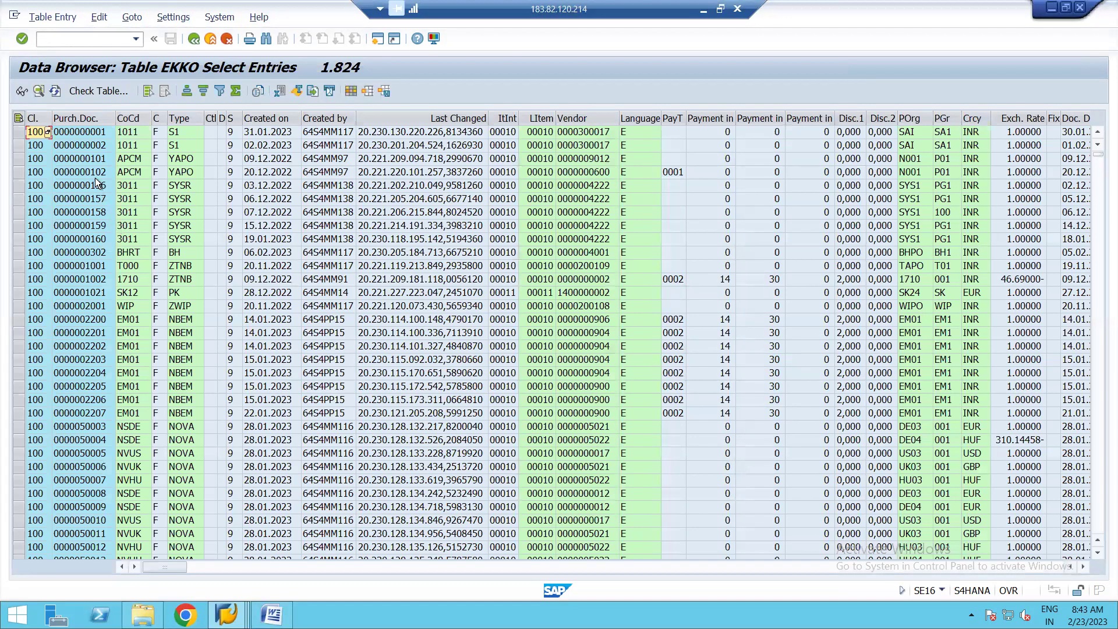
Step: Examine the purchasing document numbers and document types across the EKKO entries, and return to the selection screen
left_click(81, 284)
left_click(79, 404)
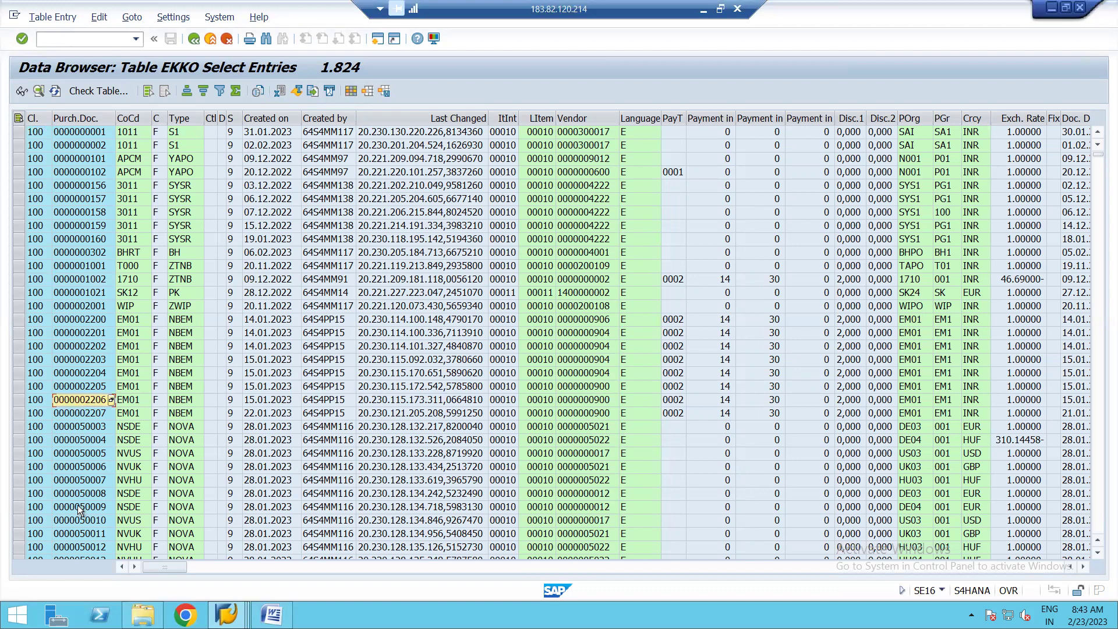
left_click(78, 506)
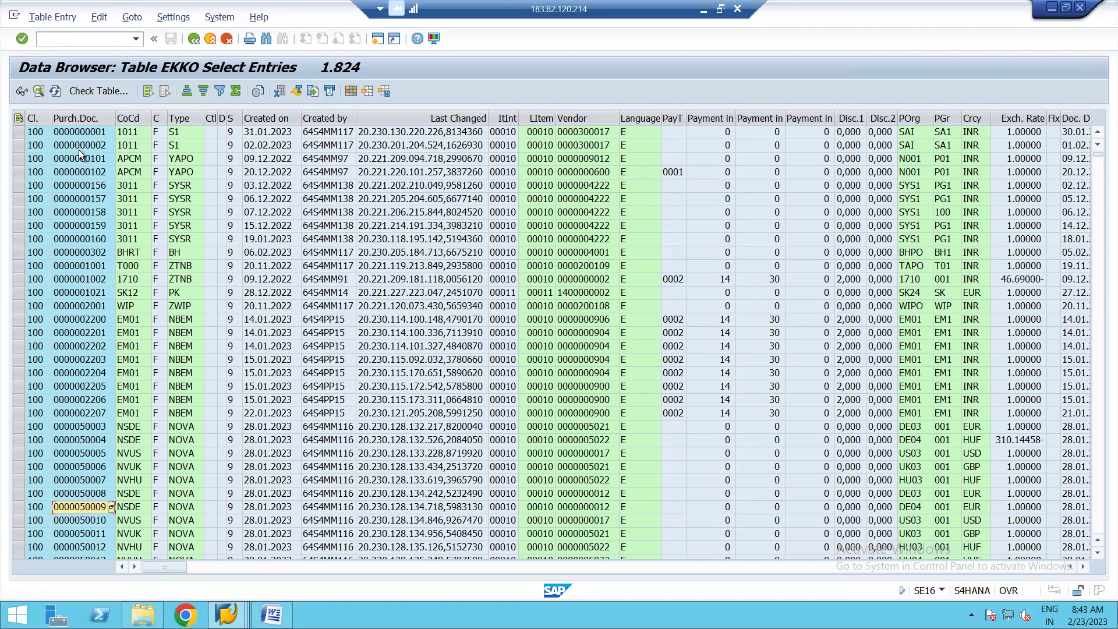
left_click(81, 217)
left_click(85, 321)
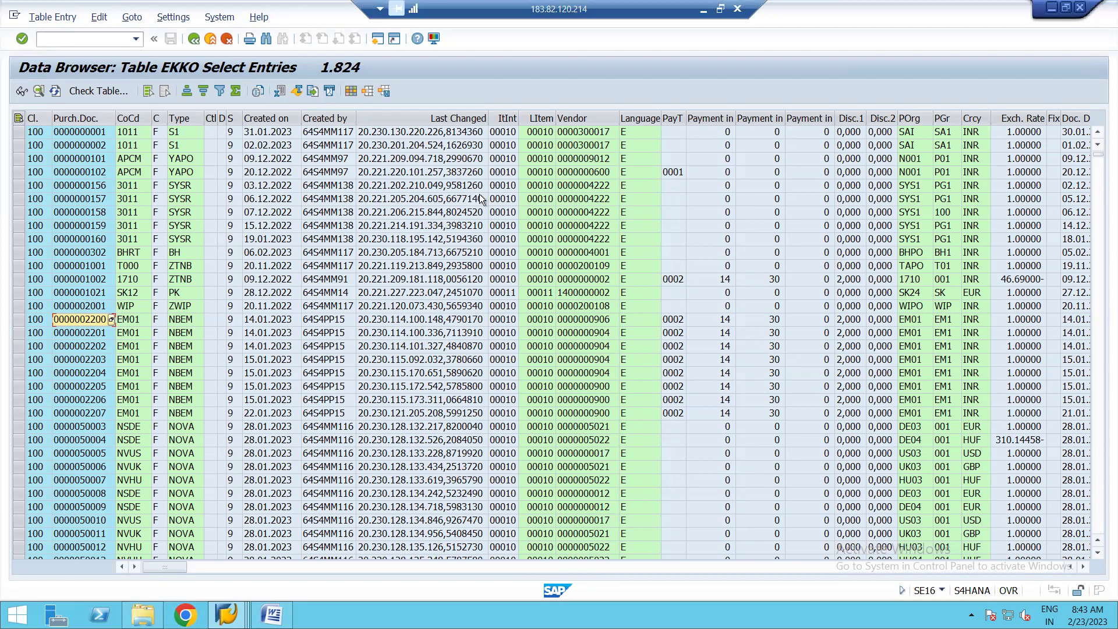
left_click(89, 468)
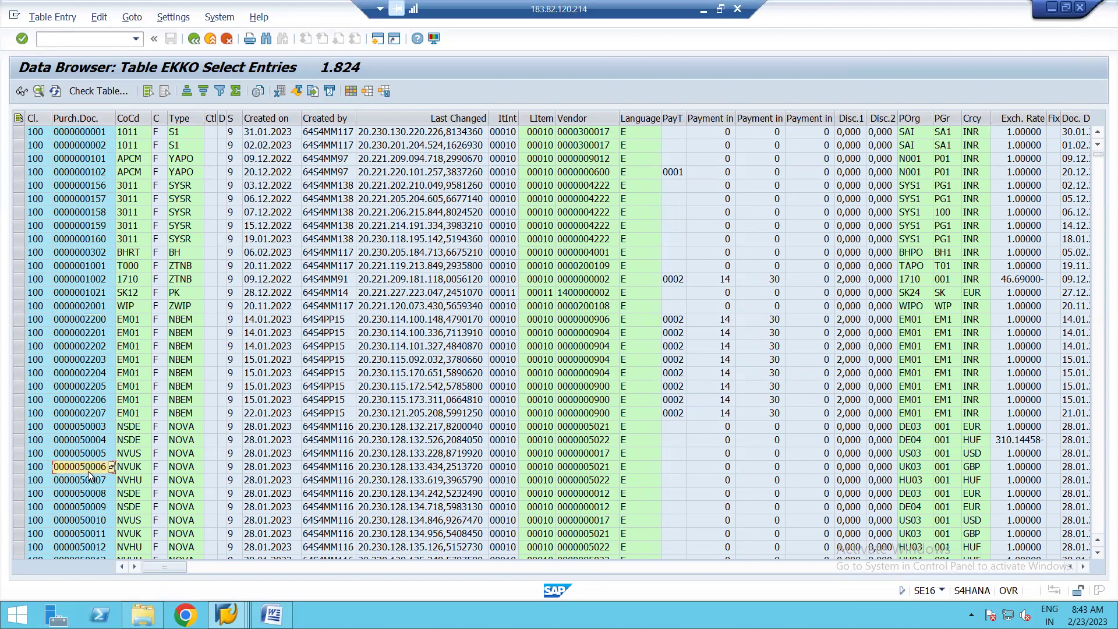
left_click(1096, 214)
left_click(1100, 268)
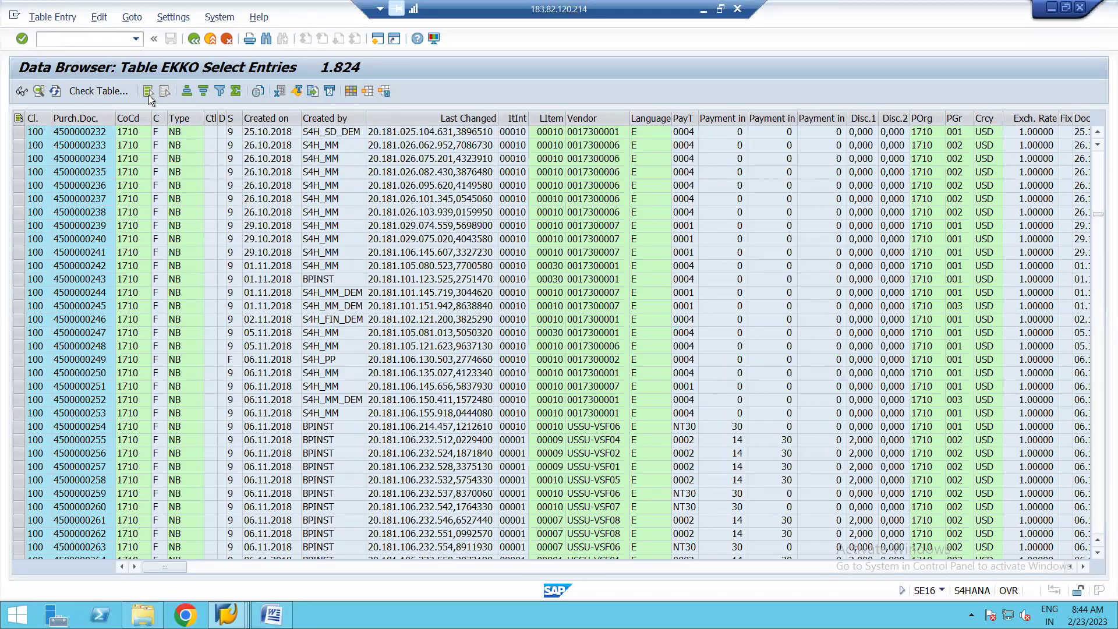
left_click(193, 39)
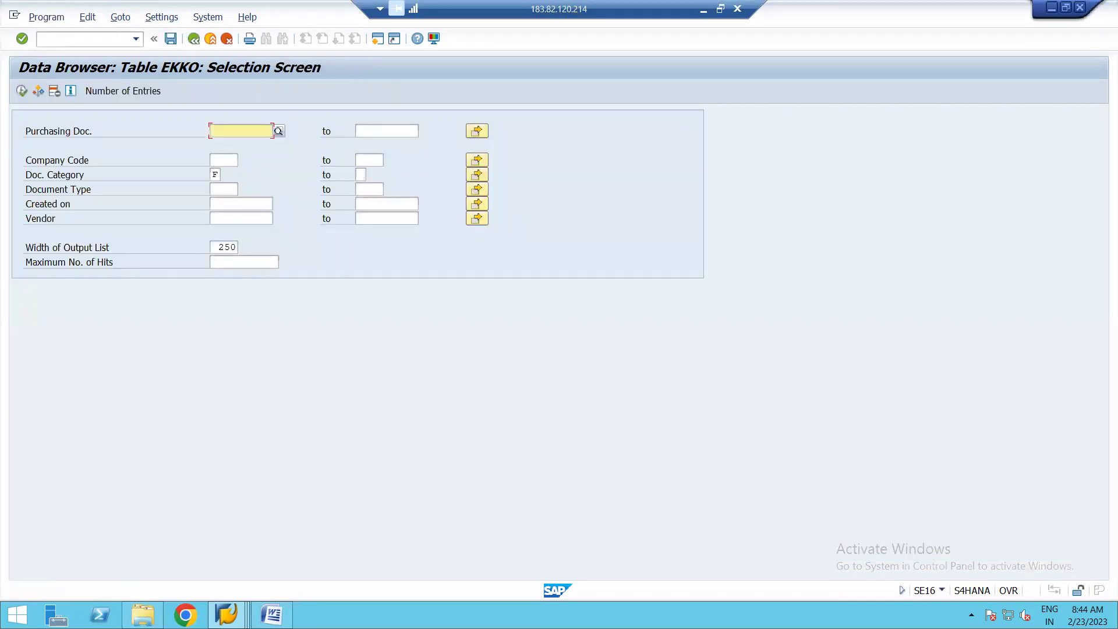
Step: Switch to the Word document and review the purchase order interview questions back up to the topic heading
key("alt+Tab")
key("Up")
key("Up")
key("Up")
key("Up")
key("Up")
key("Up")
key("Up")
key("Up")
key("Up")
key("Up")
key("Up")
key("Up")
key("Up")
key("Up")
key("Up")
key("Up")
key("Up")
key("Up")
key("Up")
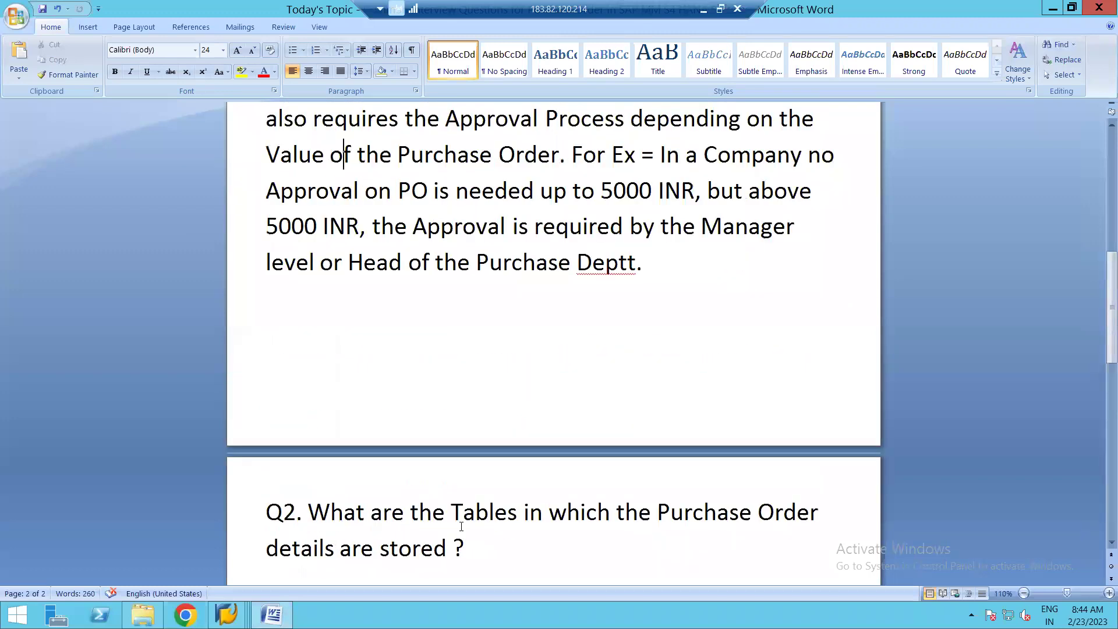
key("Down")
key("Down")
key("Down")
key("Down")
key("Down")
key("Down")
key("Down")
key("Down")
key("Down")
key("Down")
key("Down")
key("Down")
key("Down")
key("Down")
key("Down")
key("Down")
key("Down")
key("Down")
key("Down")
key("Down")
key("Up")
key("Up")
key("Up")
key("Up")
key("Up")
key("Up")
key("Up")
key("Up")
key("Up")
key("Up")
key("Up")
key("Up")
key("Up")
key("Up")
key("Up")
key("Up")
key("Up")
key("Up")
key("Up")
key("Up")
key("Up")
key("Up")
key("Up")
key("Up")
key("Up")
key("Up")
key("Up")
key("Up")
key("Up")
key("Up")
key("Up")
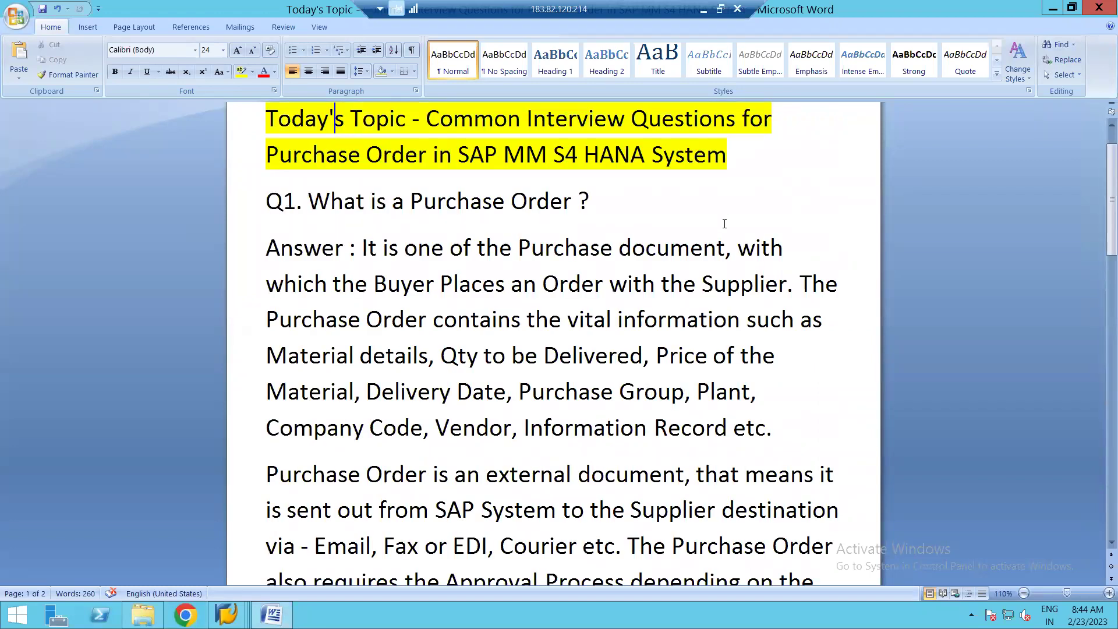
left_click(734, 159)
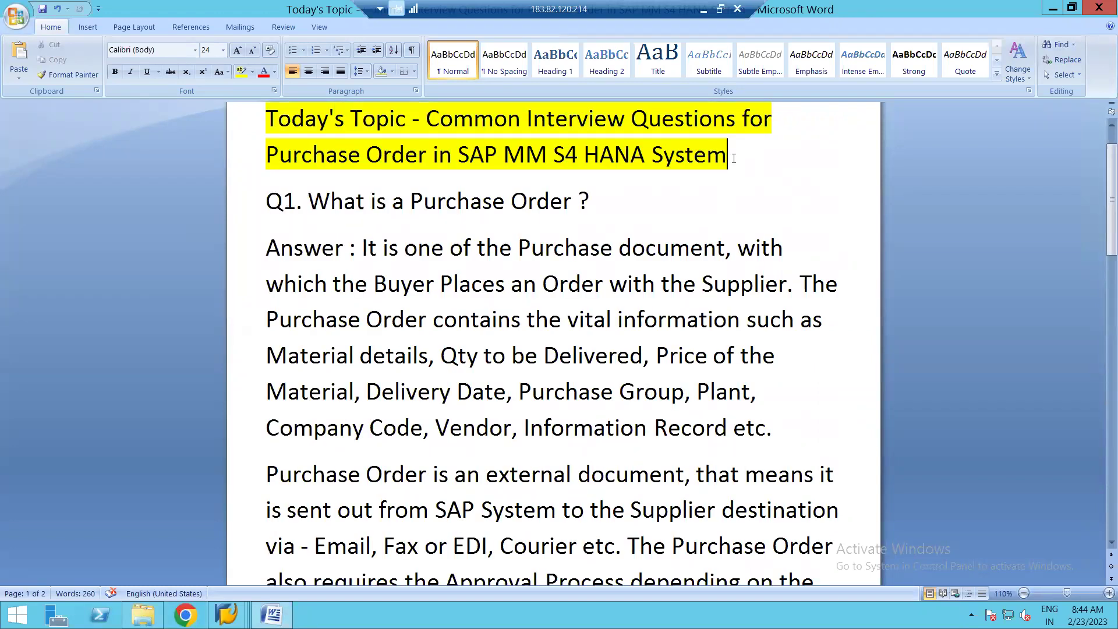